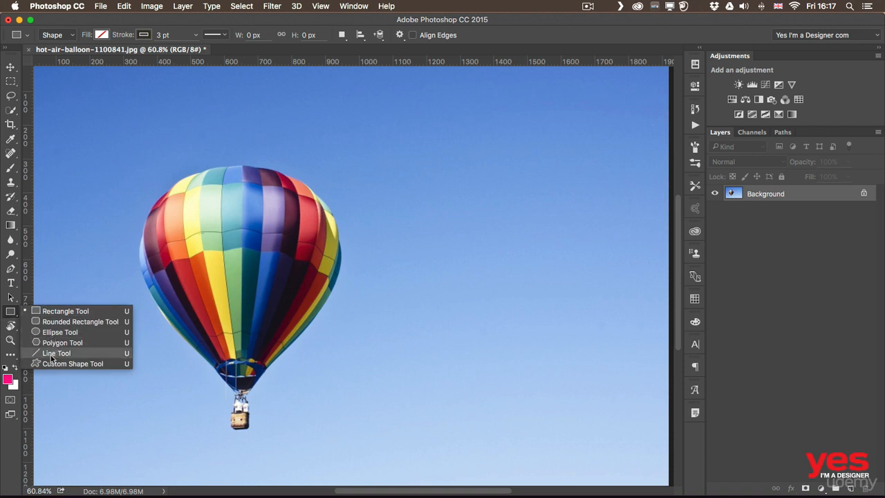
Step: Draw a solid pink rectangle in Pixels mode on the Background layer, in the sky beside the balloon
{"action": "left_click", "coordinate": [55, 313]}
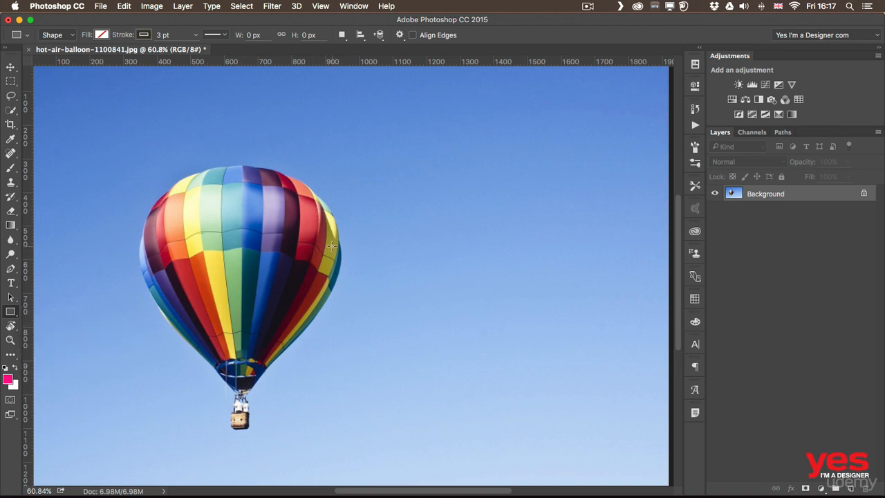
{"action": "left_click", "coordinate": [72, 37]}
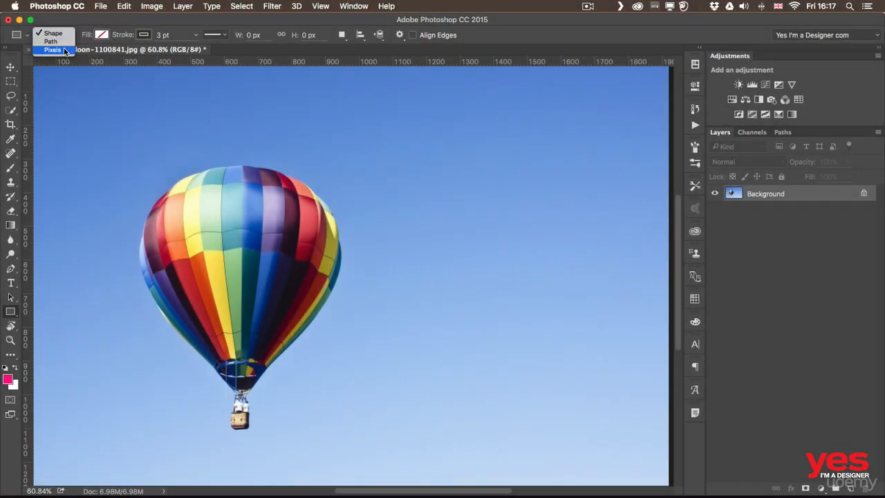
{"action": "left_click", "coordinate": [65, 50]}
{"action": "mouse_move", "coordinate": [370, 170]}
{"action": "left_mouse_down"}
{"action": "mouse_move", "coordinate": [405, 247]}
{"action": "mouse_move", "coordinate": [455, 260]}
{"action": "left_mouse_up"}
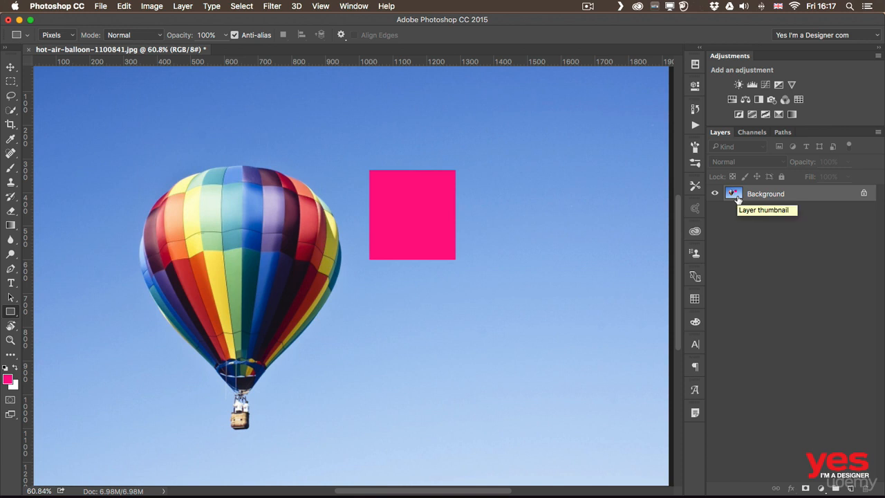
Step: Switch the layer thumbnails to Large Thumbnails and undo the pink rectangle
{"action": "right_click", "coordinate": [733, 220]}
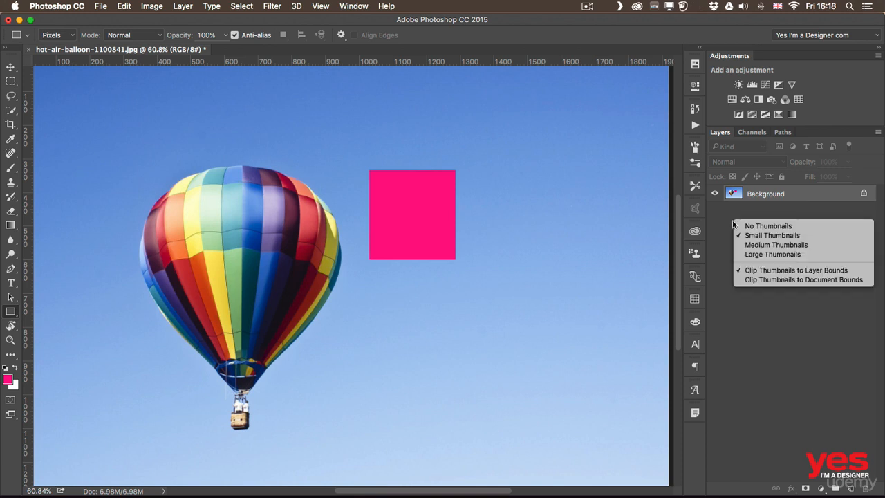
{"action": "left_click", "coordinate": [760, 253]}
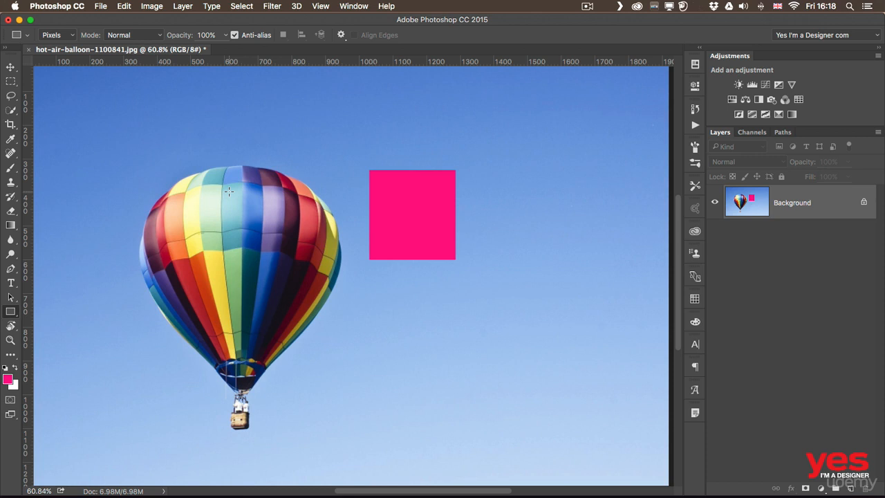
{"action": "key", "text": "super+z"}
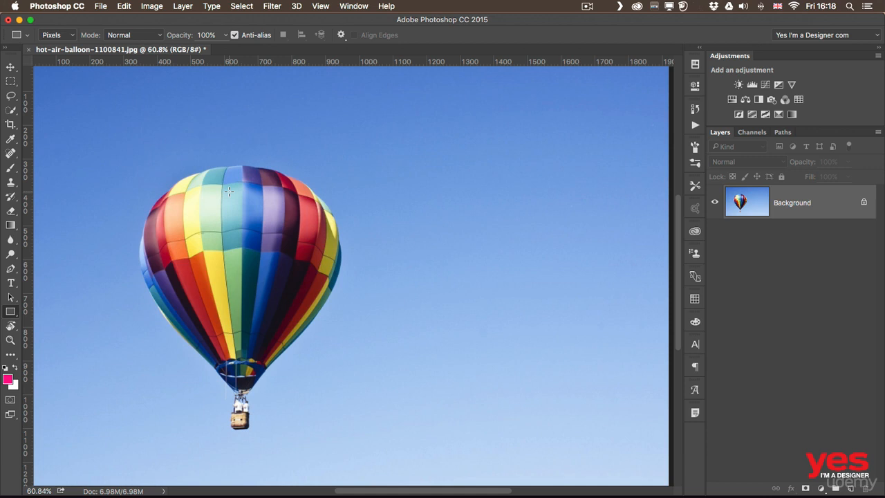
Step: Draw a rectangle in Shape mode, about 268 by 314 px, in the sky to the right of the balloon
{"action": "left_click", "coordinate": [56, 34]}
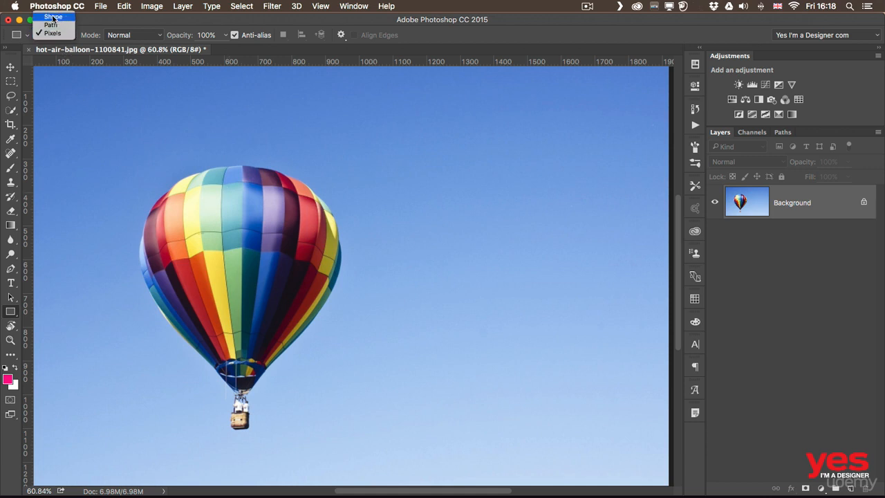
{"action": "left_click", "coordinate": [53, 17]}
{"action": "left_click_drag", "start_coordinate": [369, 168], "coordinate": [461, 274]}
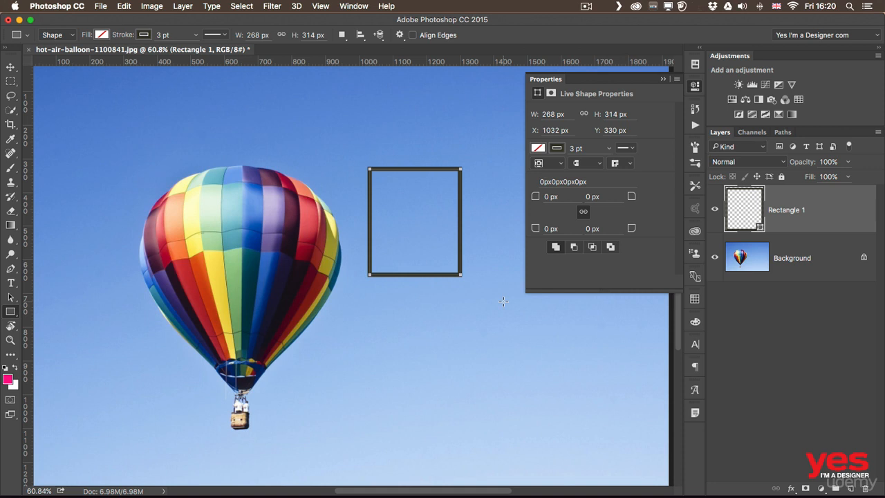
Step: Draw a rectangle in Path mode in the sky at the image's upper left and display the document's paths
{"action": "left_click", "coordinate": [65, 36]}
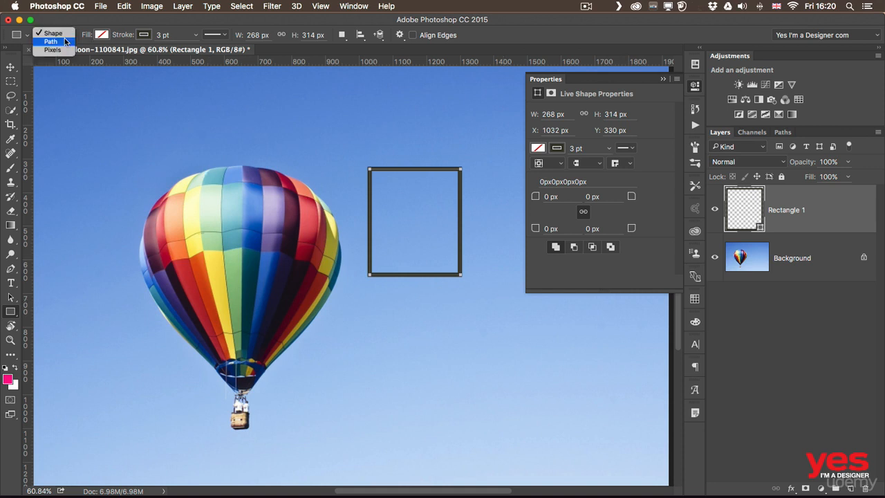
{"action": "left_click", "coordinate": [51, 42]}
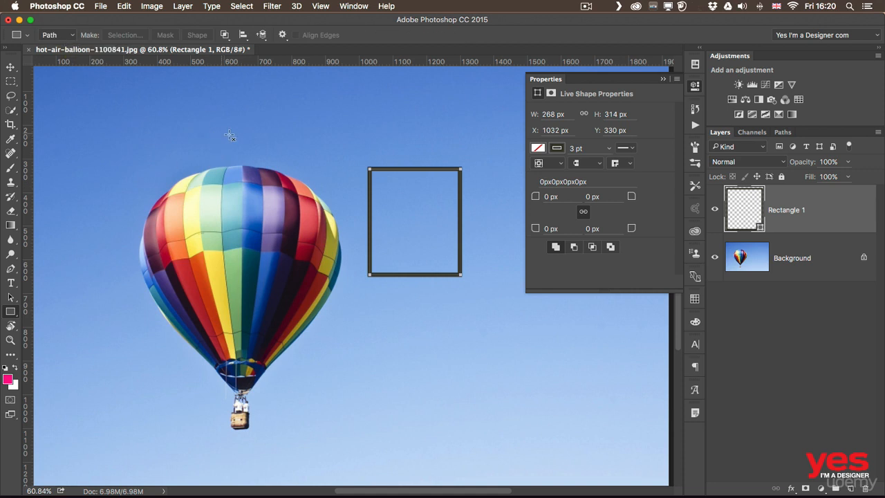
{"action": "left_click_drag", "start_coordinate": [51, 94], "coordinate": [153, 186]}
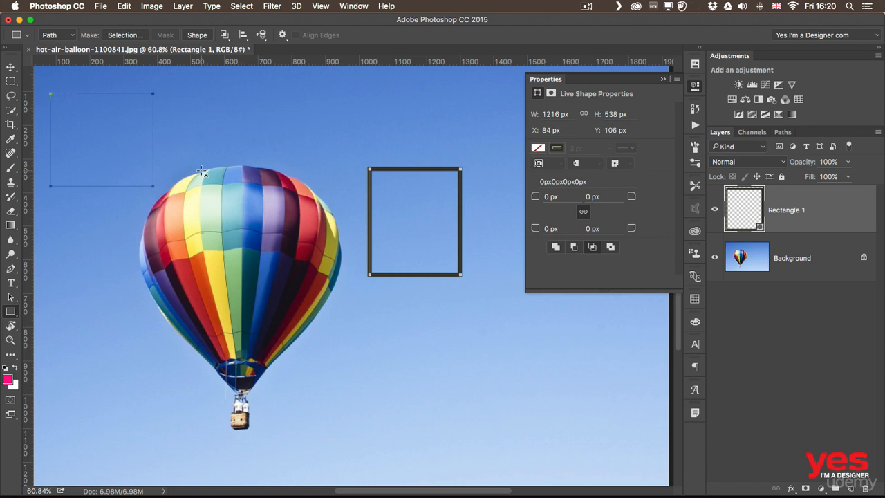
{"action": "left_click", "coordinate": [783, 133]}
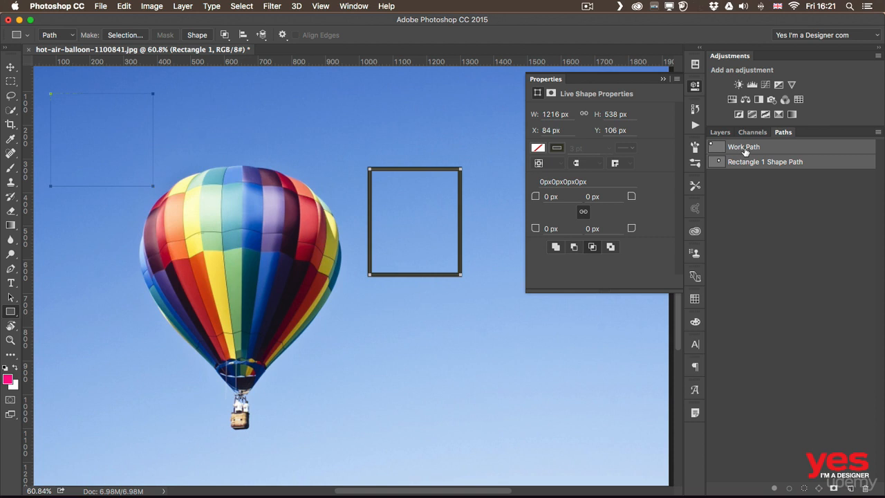
Step: Draw a perfect square in Shape mode, about 181 px per side, in the sky at the image's upper left
{"action": "left_click", "coordinate": [52, 35]}
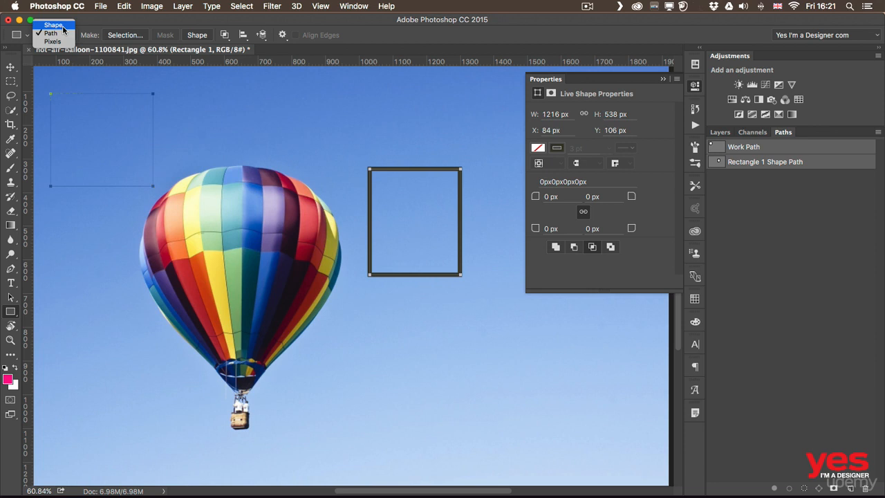
{"action": "left_click", "coordinate": [63, 29]}
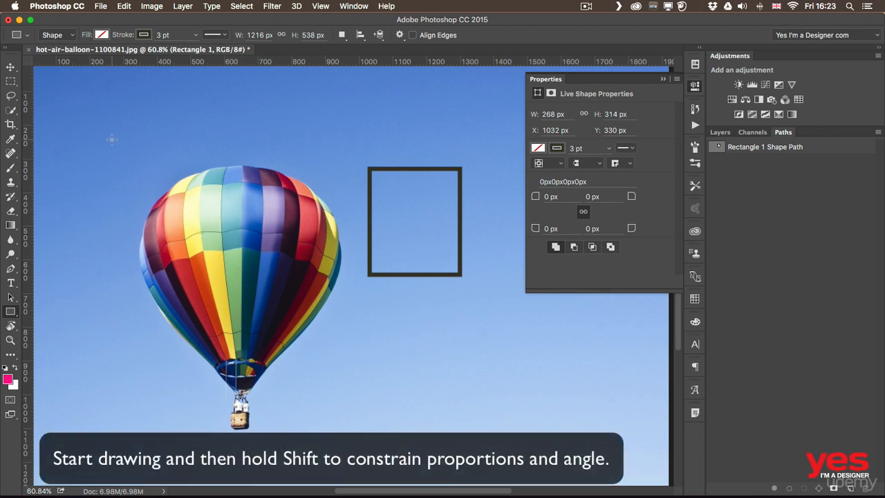
{"action": "left_click_drag", "start_coordinate": [83, 98], "coordinate": [143, 180]}
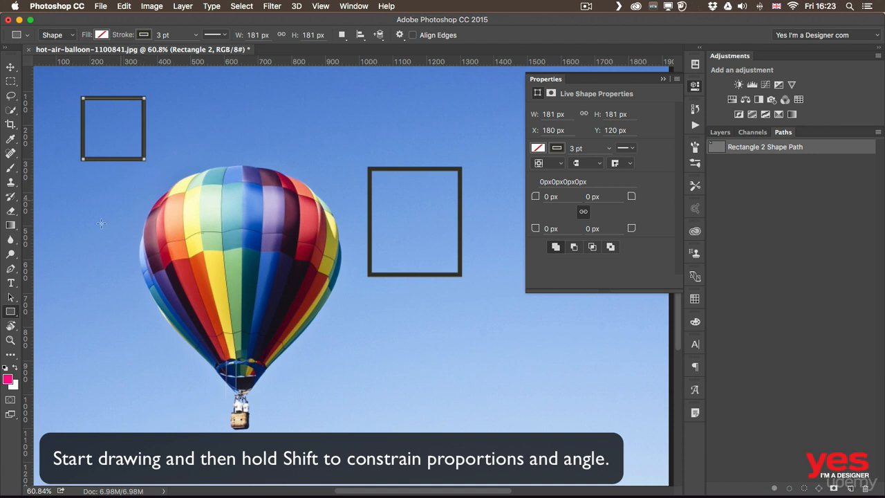
Step: Draw a perfect circle with the Ellipse Tool, about 177 px across, above the balloon
{"action": "left_click", "coordinate": [11, 312]}
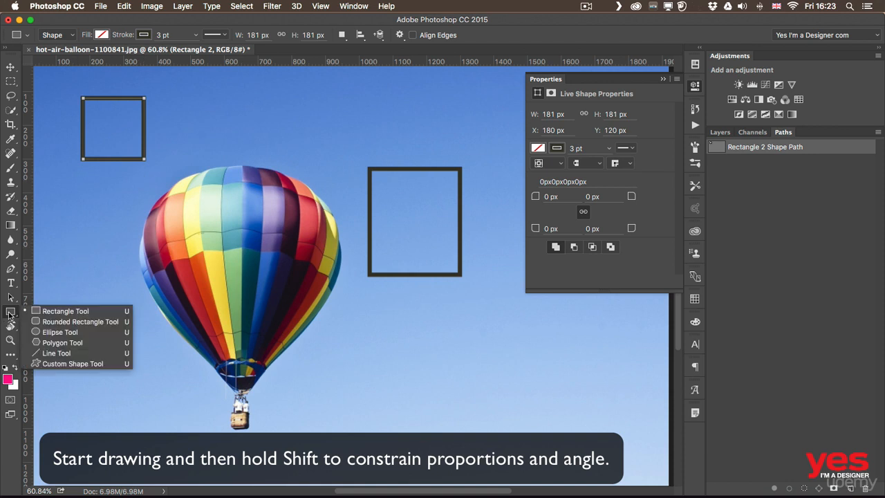
{"action": "left_click", "coordinate": [59, 332]}
{"action": "left_click_drag", "start_coordinate": [227, 98], "coordinate": [287, 158]}
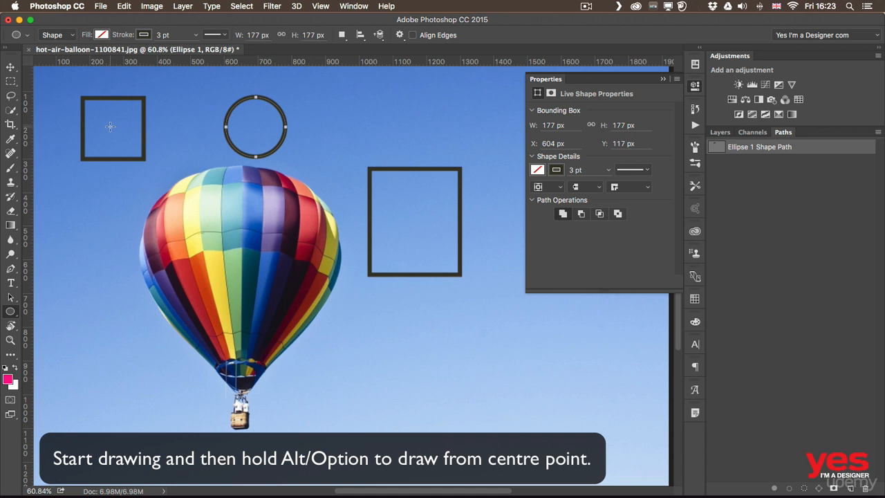
Step: Draw an ellipse outward from the small square's centre, about 166 by 159 px, inside the square
{"action": "left_click_drag", "start_coordinate": [111, 126], "coordinate": [131, 125]}
{"action": "mouse_move", "coordinate": [141, 143]}
{"action": "left_mouse_down"}
{"action": "mouse_move", "coordinate": [145, 175]}
{"action": "mouse_move", "coordinate": [173, 186]}
{"action": "left_mouse_up"}
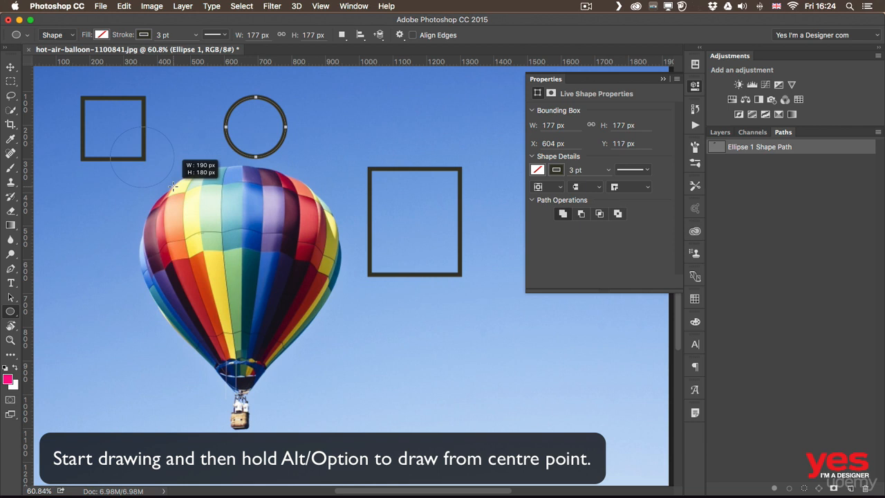
{"action": "key", "text": "alt"}
{"action": "left_click_drag", "start_coordinate": [173, 187], "coordinate": [138, 153]}
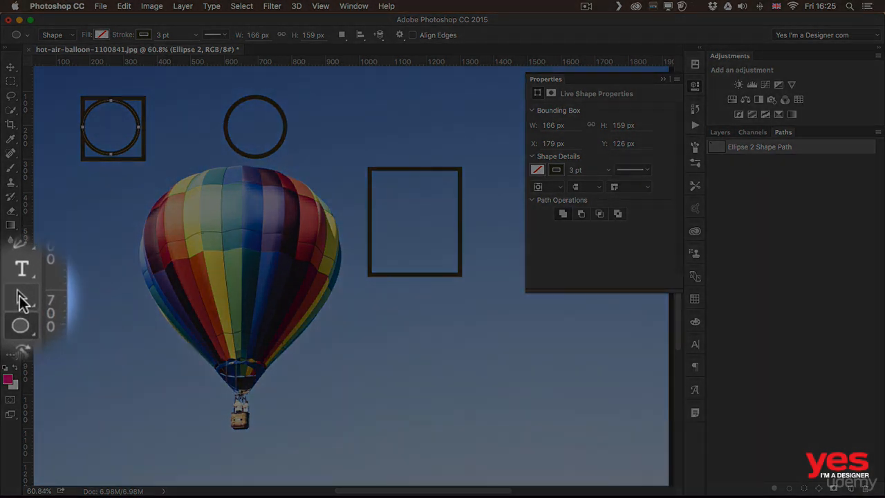
Step: Display the layers and move the inner ellipse with the Path Selection Tool between the square and the circle, to about X 405 px
{"action": "left_click", "coordinate": [10, 298]}
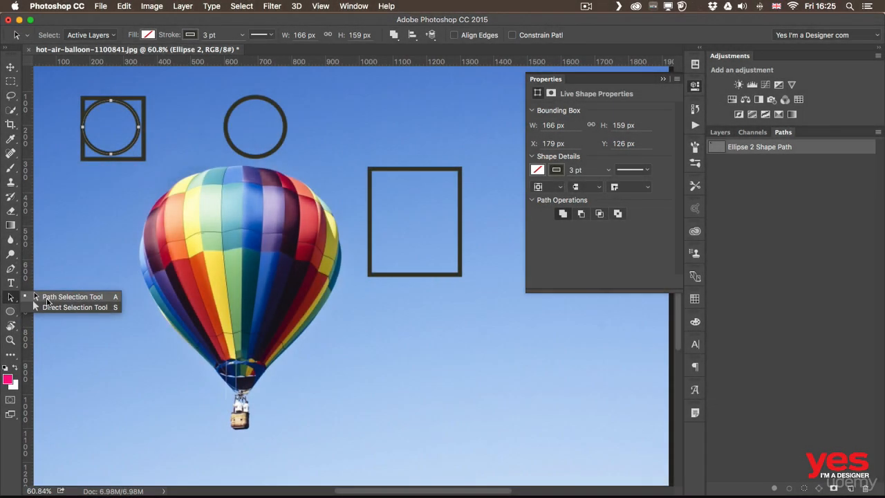
{"action": "left_click", "coordinate": [41, 299]}
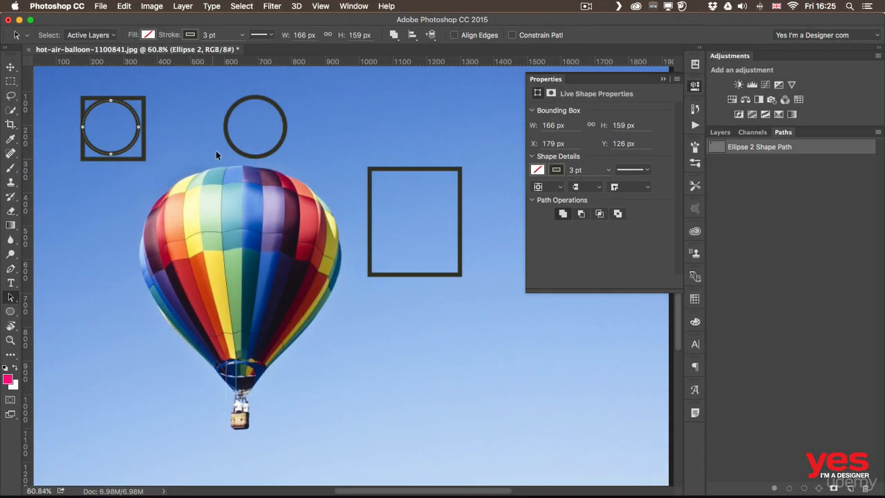
{"action": "left_click", "coordinate": [225, 137]}
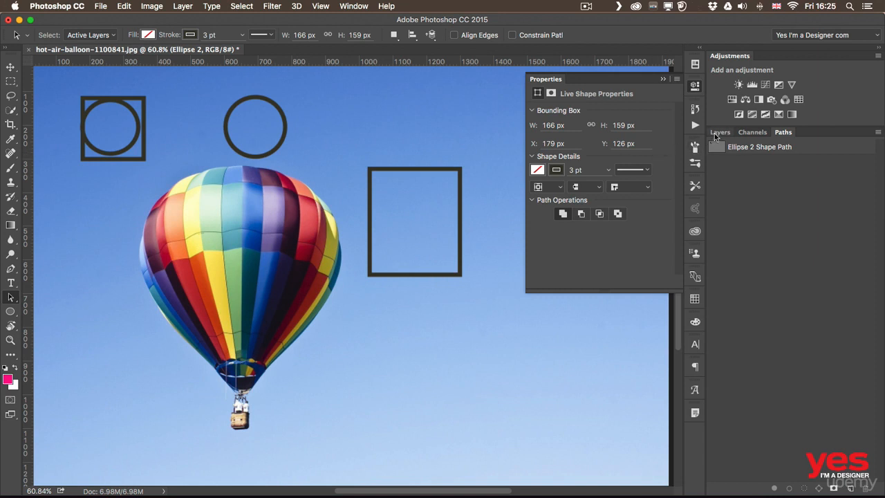
{"action": "left_click", "coordinate": [717, 134]}
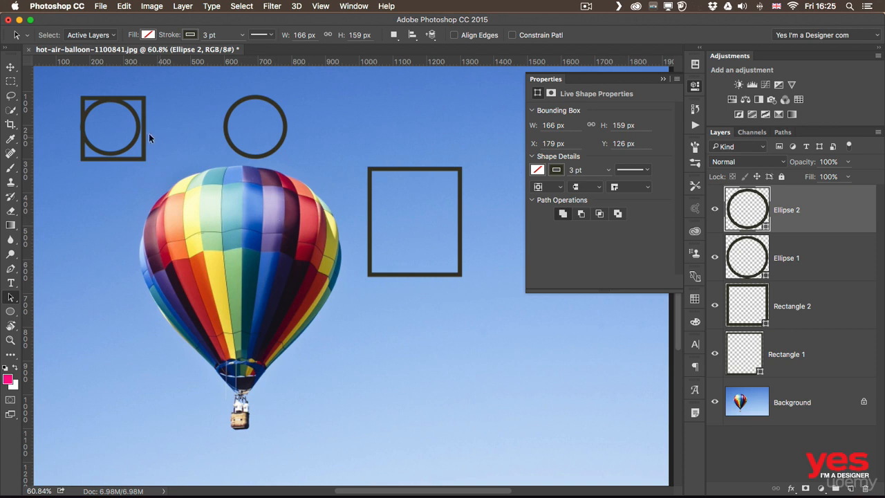
{"action": "left_click", "coordinate": [129, 130]}
{"action": "left_click_drag", "start_coordinate": [127, 107], "coordinate": [204, 106]}
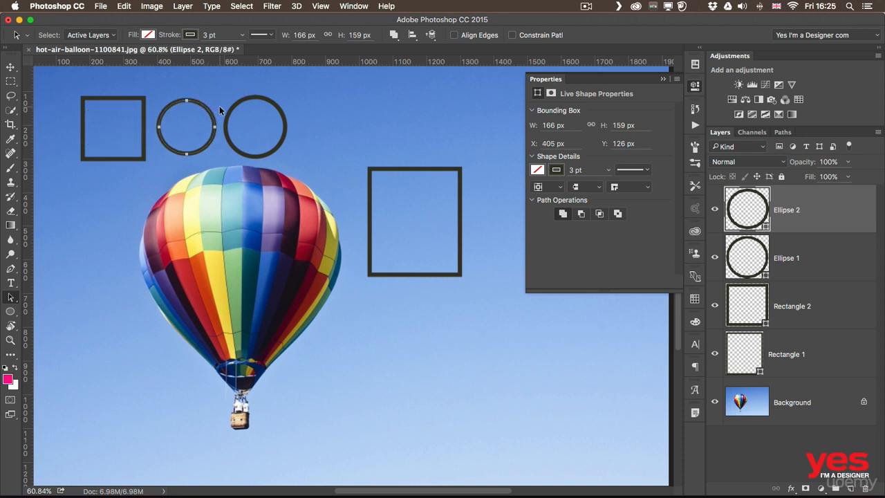
Step: Set the Path Selection Tool to select from All Layers and select the square, larger circle, large rectangle and smaller ellipse in turn
{"action": "left_click", "coordinate": [89, 36]}
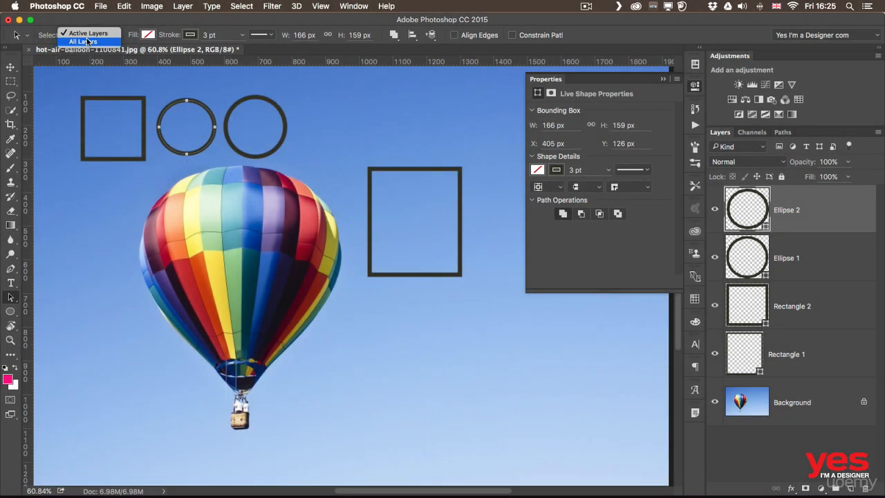
{"action": "left_click", "coordinate": [87, 42]}
{"action": "left_click", "coordinate": [136, 106]}
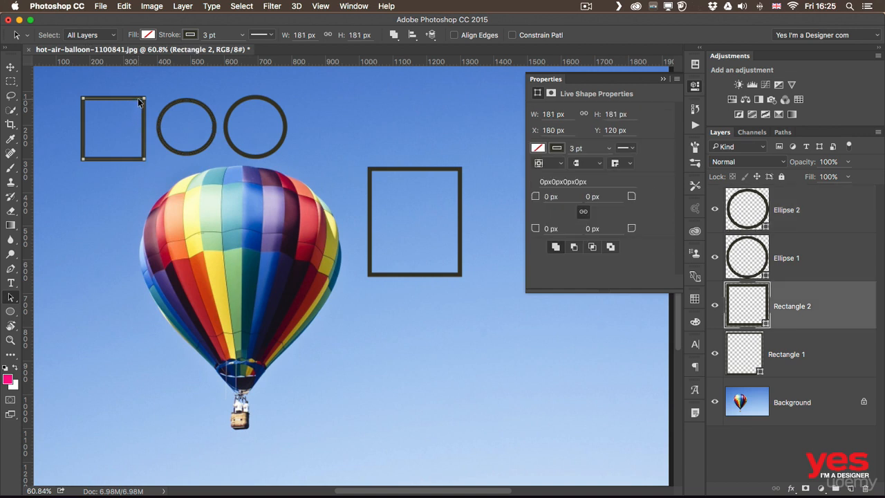
{"action": "left_click", "coordinate": [276, 105]}
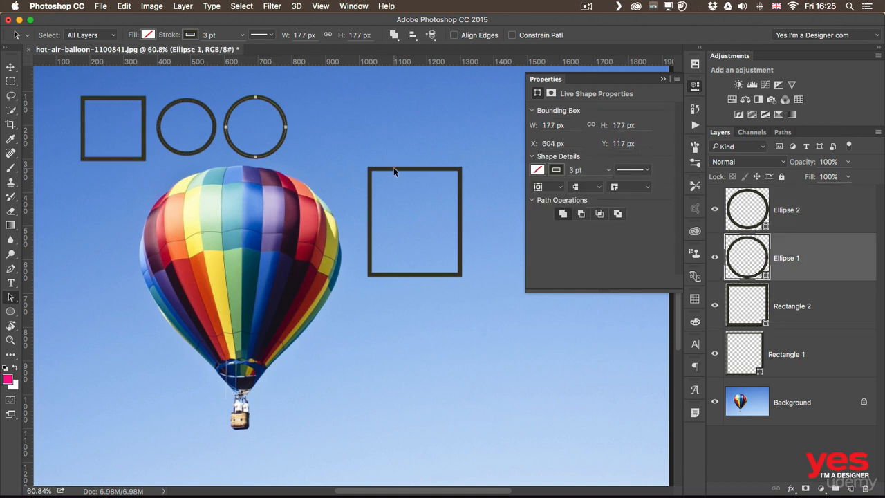
{"action": "left_click", "coordinate": [393, 168]}
{"action": "left_click", "coordinate": [206, 108]}
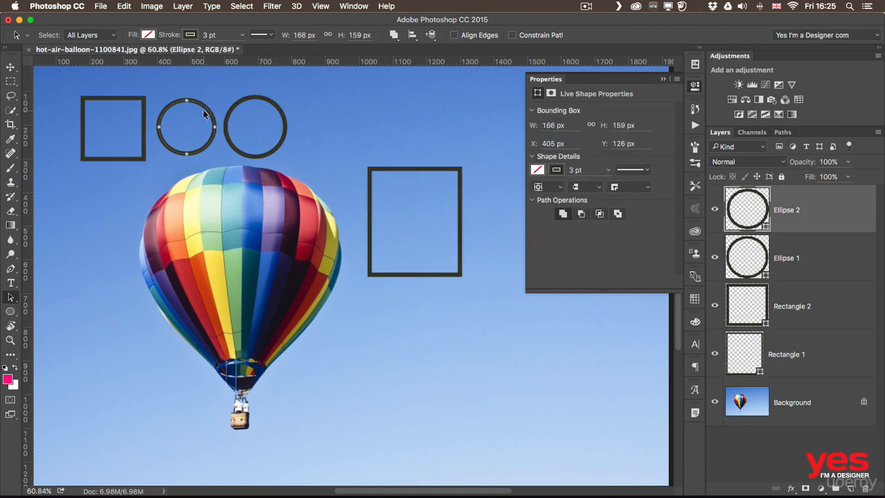
Step: Select both circles together, move them right to about X 716 px, Y 111 px, and deselect them
{"action": "left_click_drag", "start_coordinate": [176, 77], "coordinate": [260, 133]}
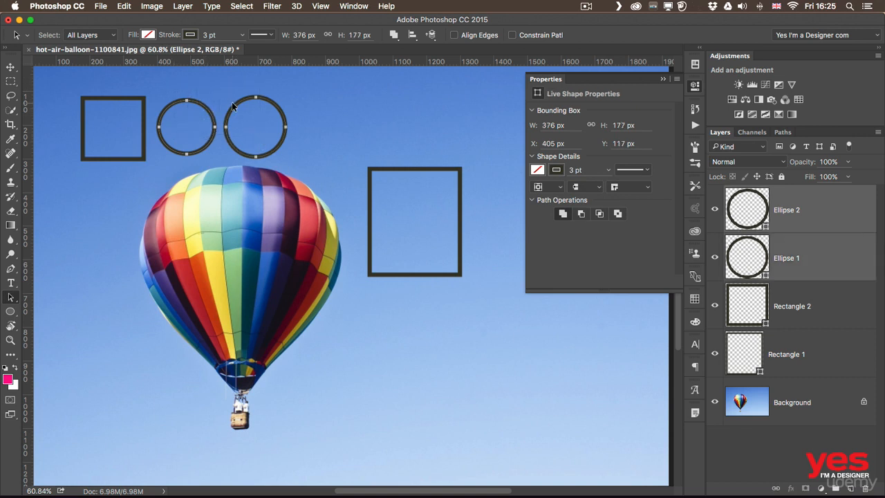
{"action": "left_click_drag", "start_coordinate": [230, 103], "coordinate": [334, 102]}
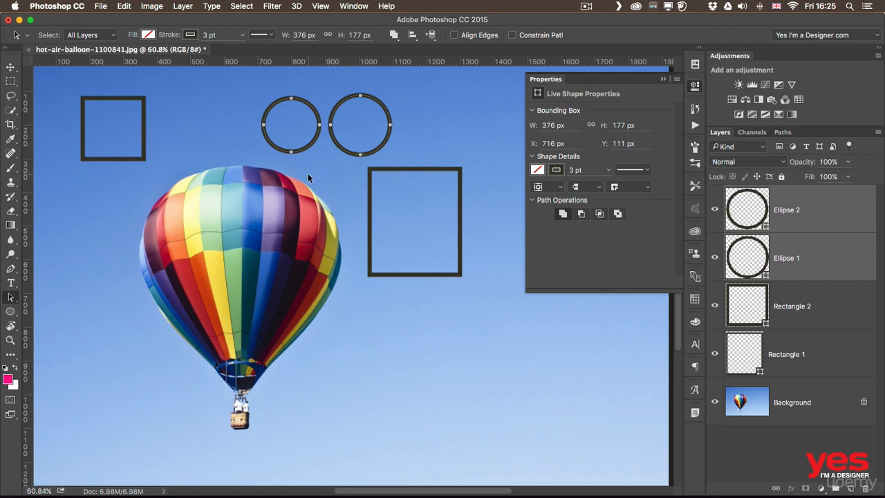
{"action": "left_click", "coordinate": [330, 179]}
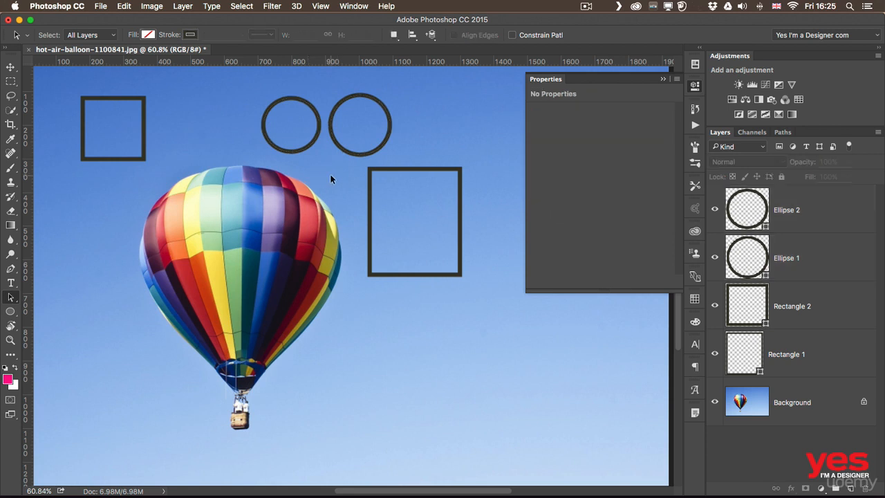
Step: Try a blue fill on the larger circle, then set its fill to red from the recently used colors
{"action": "left_click", "coordinate": [373, 100]}
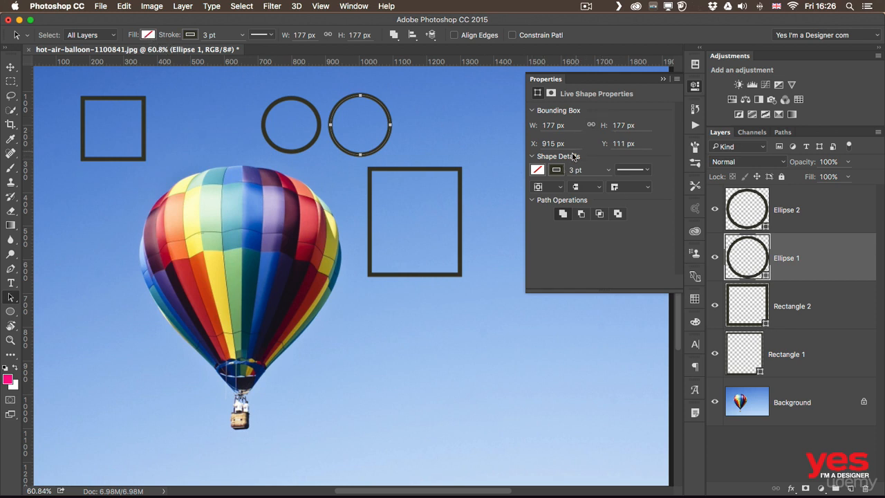
{"action": "left_click", "coordinate": [538, 170]}
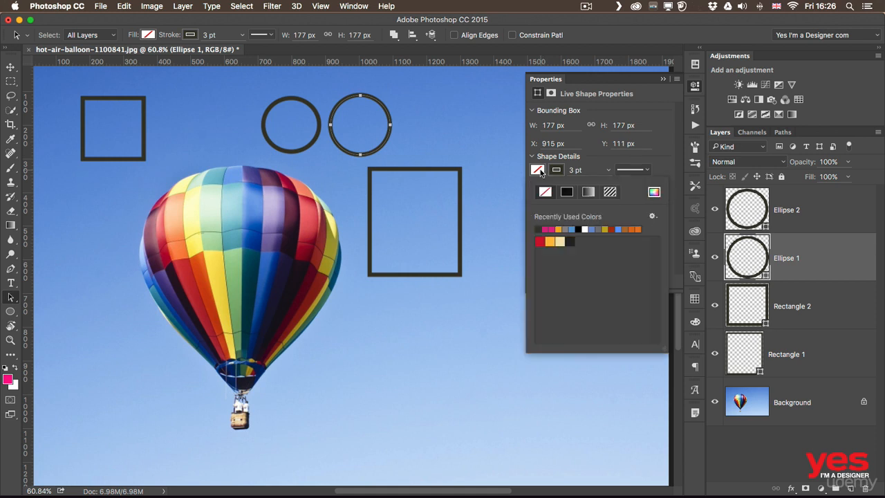
{"action": "left_click", "coordinate": [592, 228]}
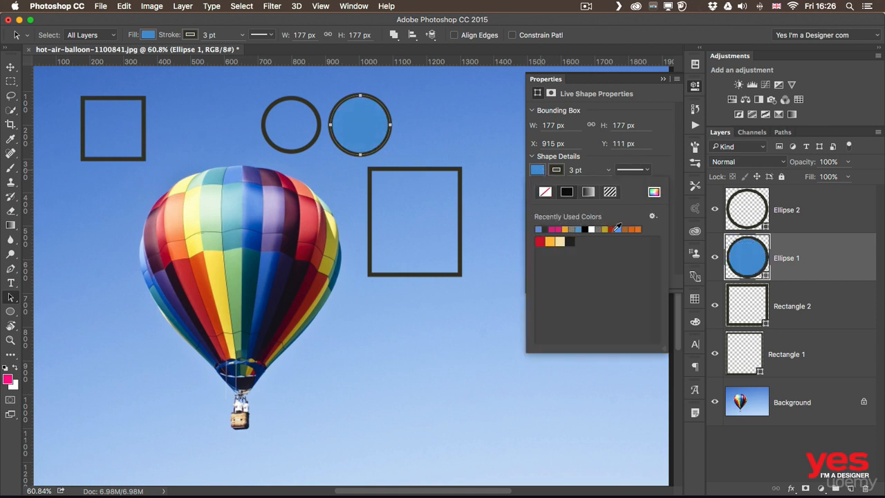
{"action": "left_click", "coordinate": [615, 229]}
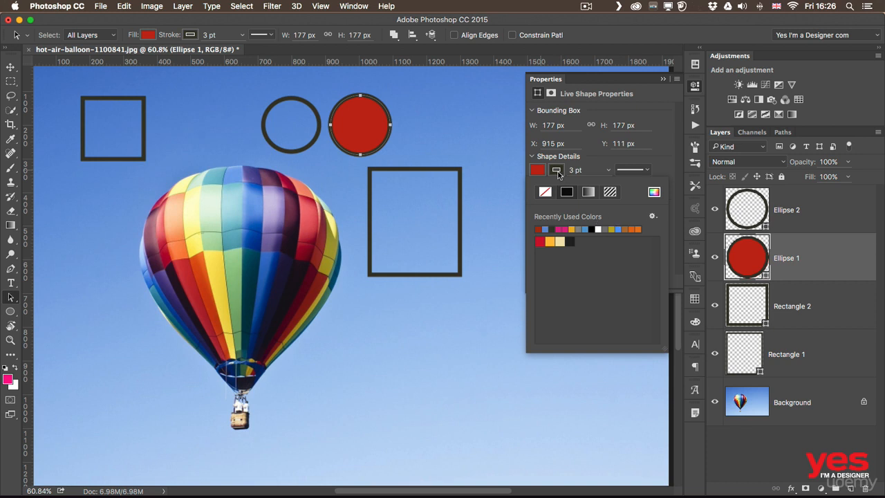
Step: Apply the PANTONE 136 C yellow-orange swatch to the larger circle's stroke and adjust the stroke width to 4.4 pt
{"action": "left_click", "coordinate": [549, 242]}
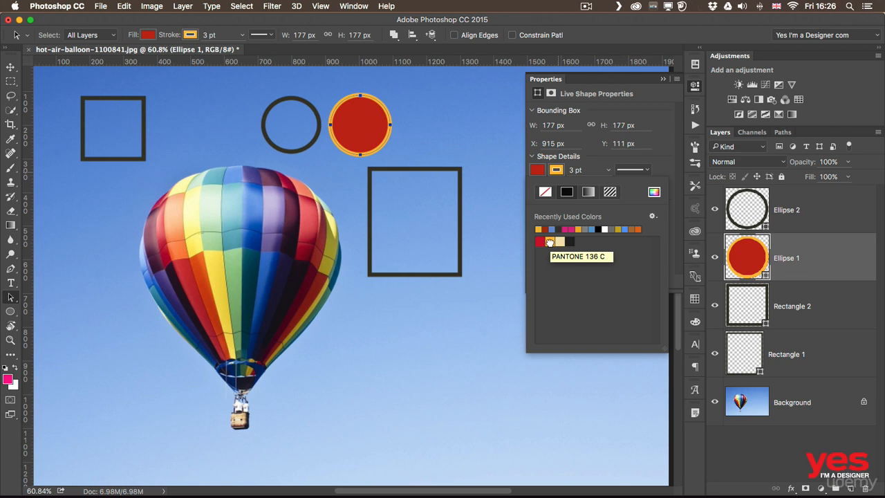
{"action": "left_click", "coordinate": [598, 171]}
{"action": "left_click", "coordinate": [608, 173]}
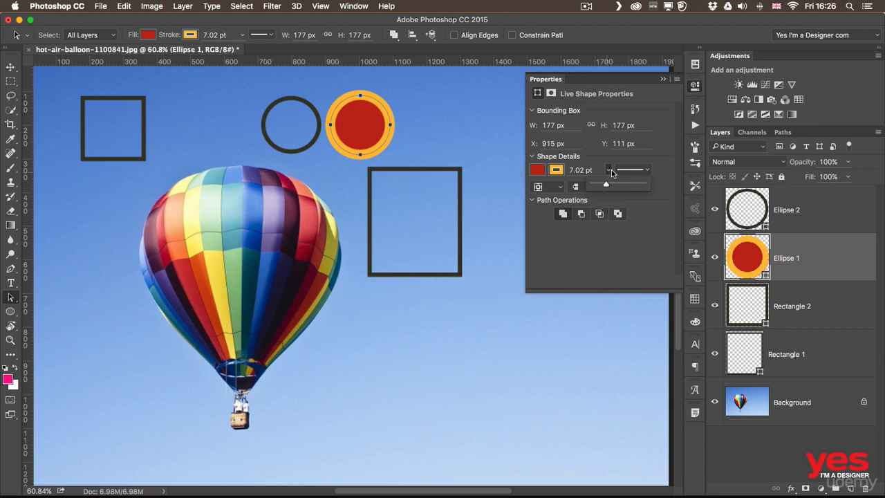
{"action": "left_click", "coordinate": [610, 167]}
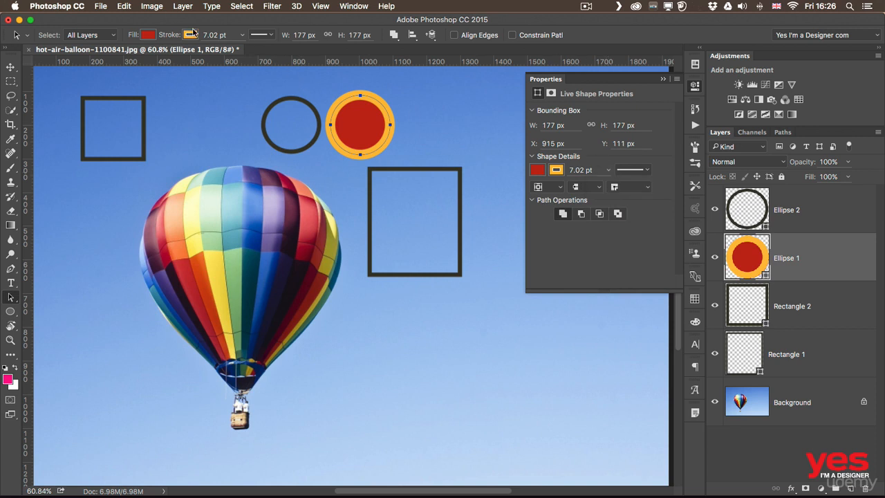
{"action": "left_click", "coordinate": [242, 35]}
{"action": "mouse_move", "coordinate": [248, 51]}
{"action": "left_mouse_down"}
{"action": "mouse_move", "coordinate": [256, 51]}
{"action": "mouse_move", "coordinate": [237, 50]}
{"action": "left_mouse_up"}
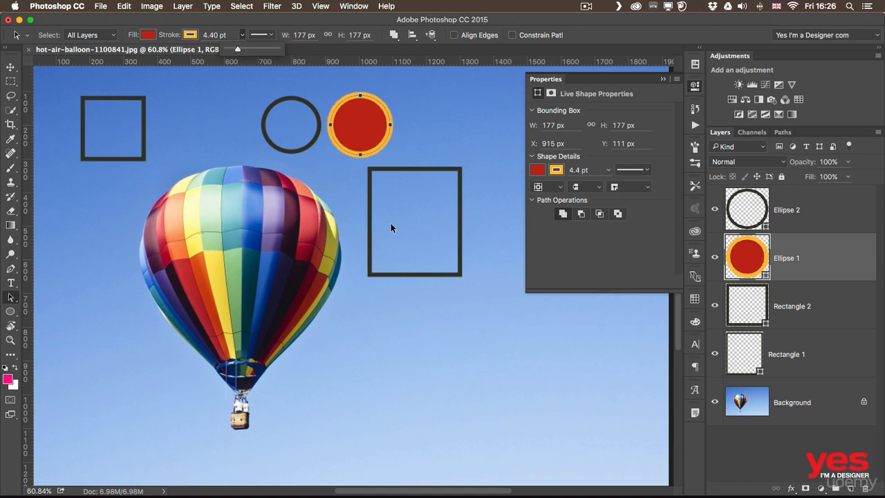
Step: Try aligning the larger circle's stroke to the inside of its path
{"action": "left_click", "coordinate": [559, 188]}
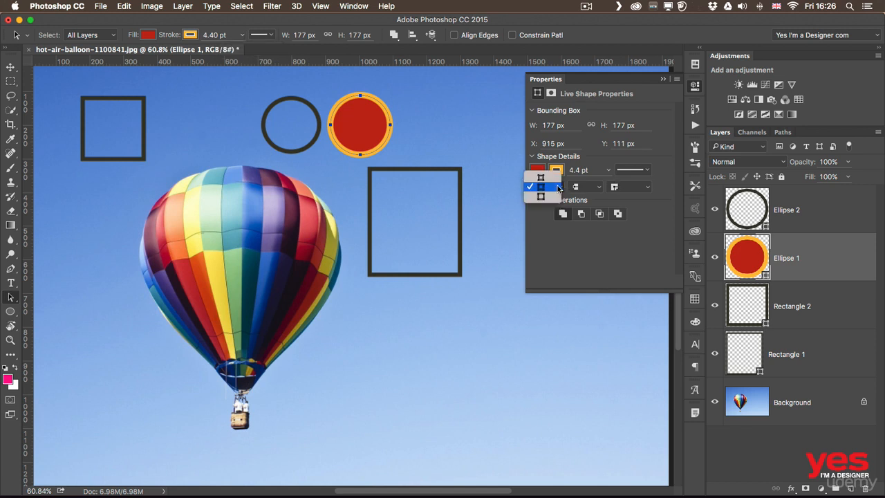
{"action": "left_click", "coordinate": [557, 187]}
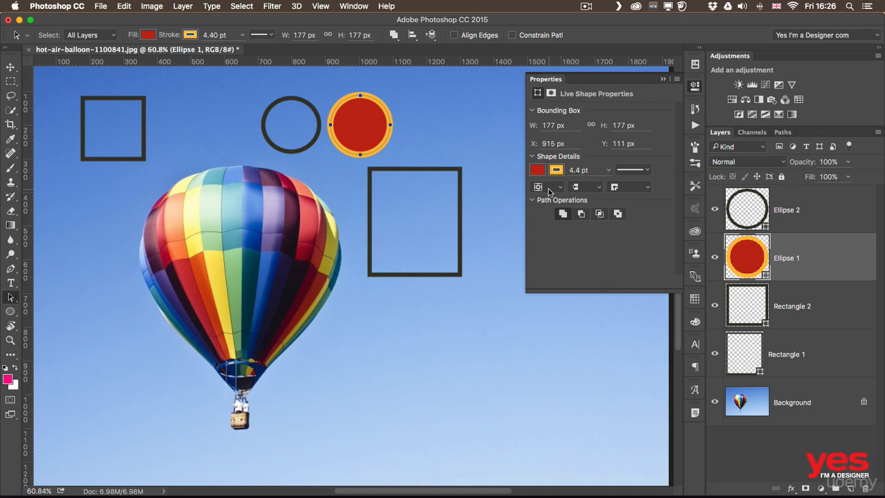
{"action": "left_click", "coordinate": [559, 188]}
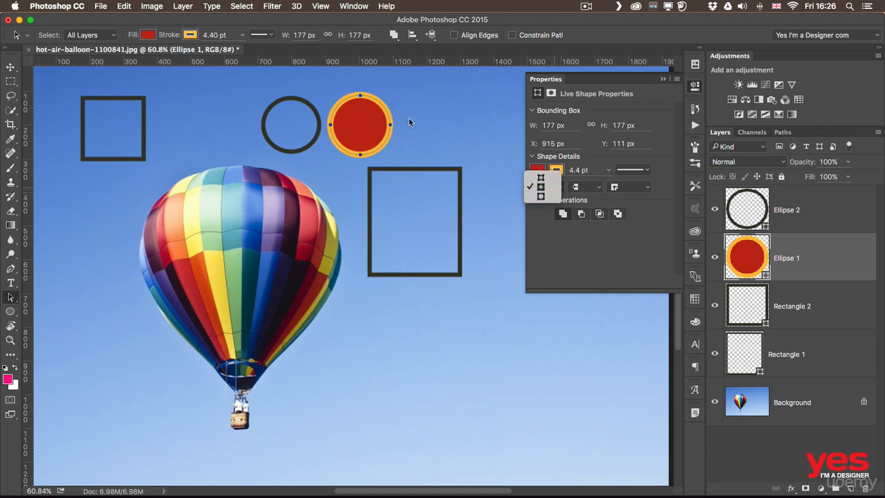
{"action": "left_click", "coordinate": [537, 178]}
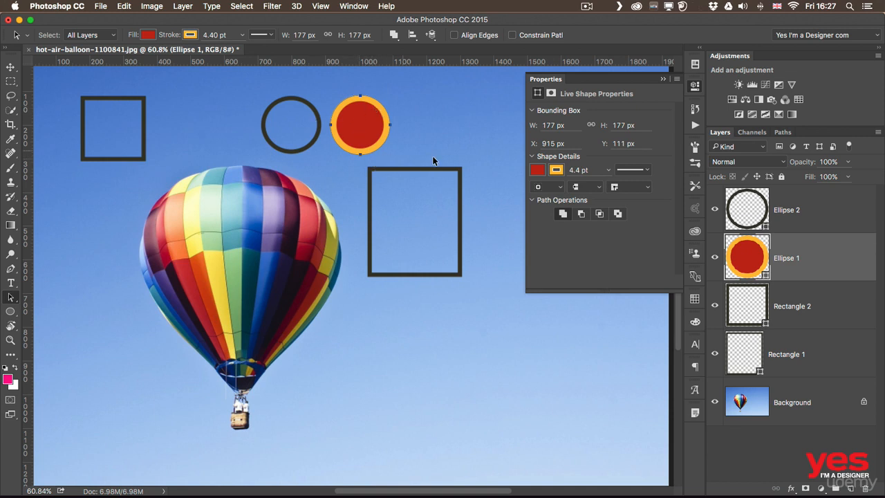
Step: Align the larger circle's stroke to the outside of its path and increase its width to about 12.26 pt
{"action": "left_click", "coordinate": [535, 187]}
{"action": "left_click", "coordinate": [539, 208]}
{"action": "left_click", "coordinate": [589, 171]}
{"action": "left_click", "coordinate": [608, 171]}
{"action": "left_click", "coordinate": [616, 184]}
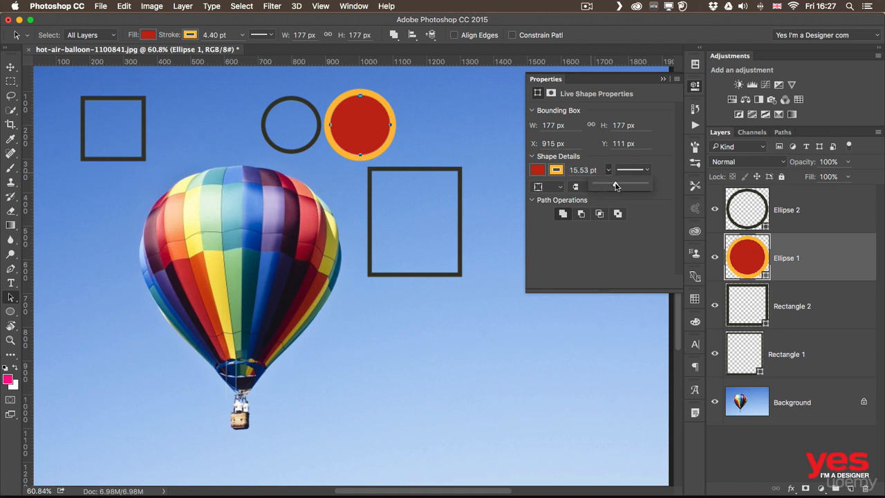
{"action": "left_click_drag", "start_coordinate": [616, 186], "coordinate": [613, 185]}
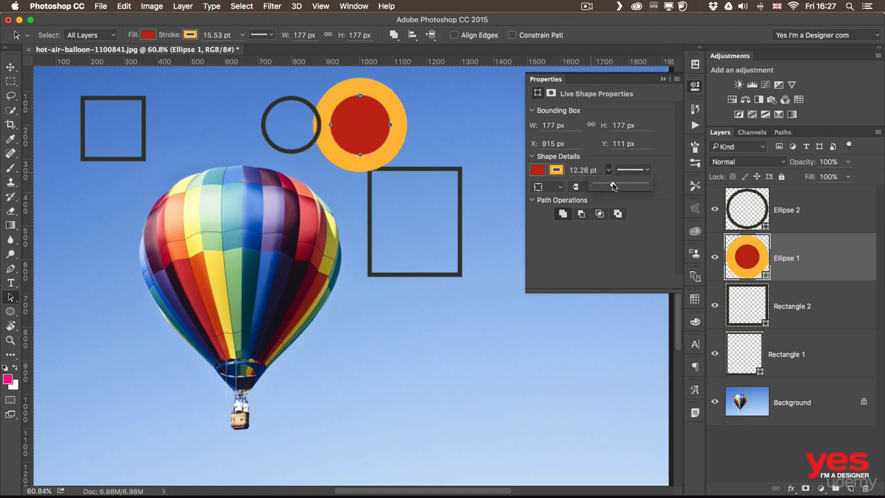
Step: Try the inside stroke alignment on the larger circle again and return the stroke to centered on its path
{"action": "left_click", "coordinate": [561, 188]}
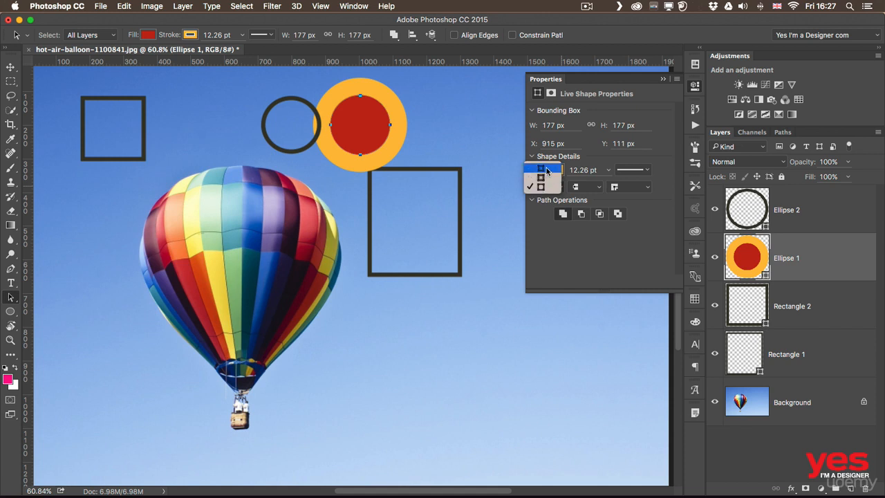
{"action": "left_click", "coordinate": [547, 170]}
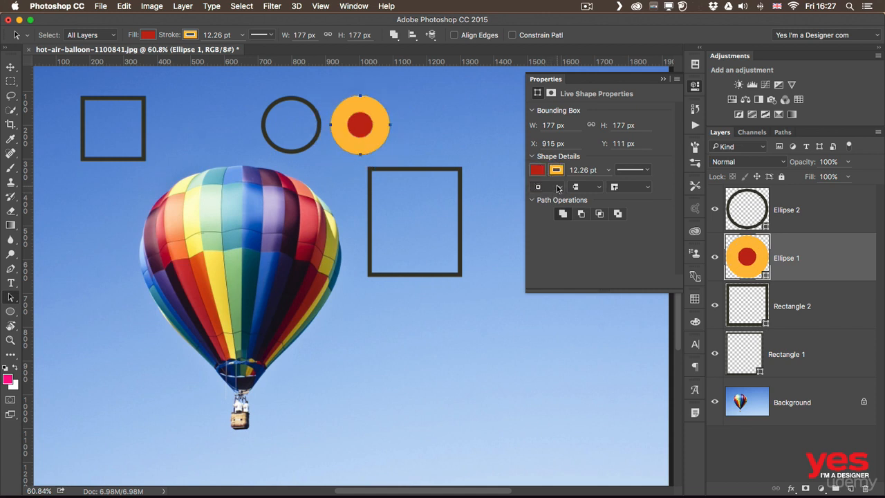
{"action": "left_click", "coordinate": [551, 190]}
{"action": "left_click", "coordinate": [550, 192]}
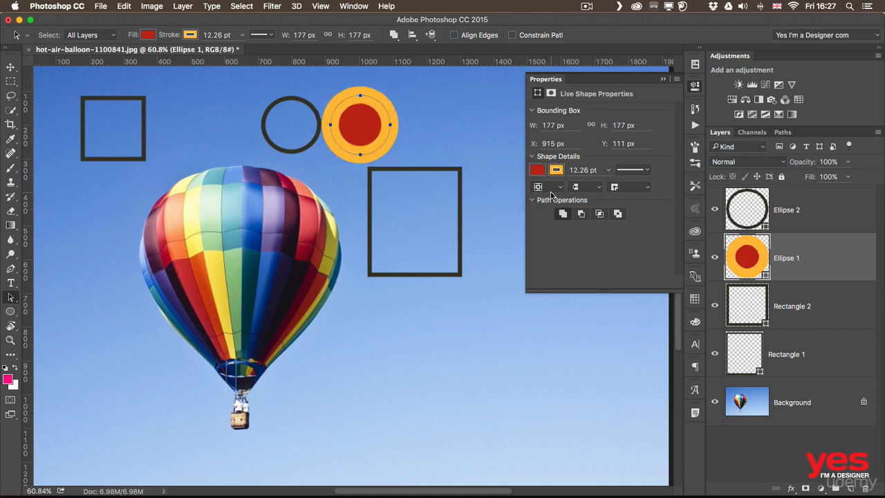
Step: Thicken the large rectangle's stroke to about 8.98 pt and move the rectangle to about X 1050 px, Y 406 px
{"action": "left_click", "coordinate": [418, 168]}
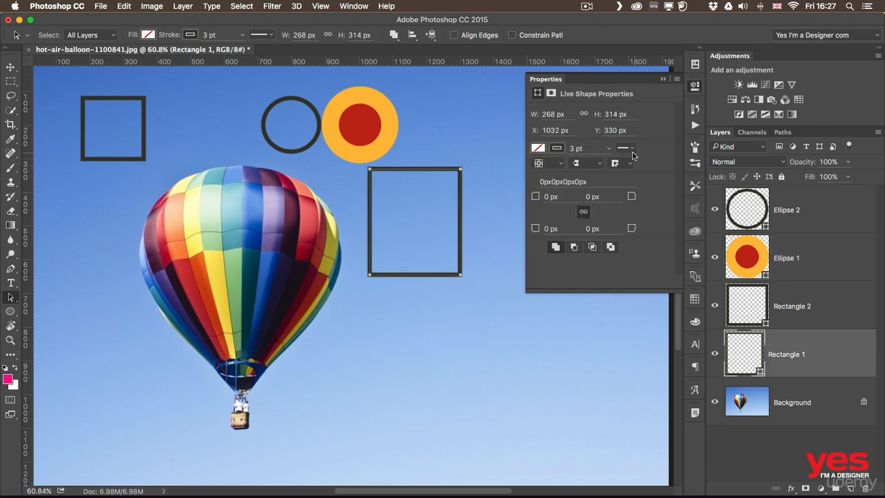
{"action": "left_click", "coordinate": [608, 149]}
{"action": "left_click_drag", "start_coordinate": [608, 163], "coordinate": [612, 163]}
{"action": "left_click_drag", "start_coordinate": [430, 176], "coordinate": [438, 201]}
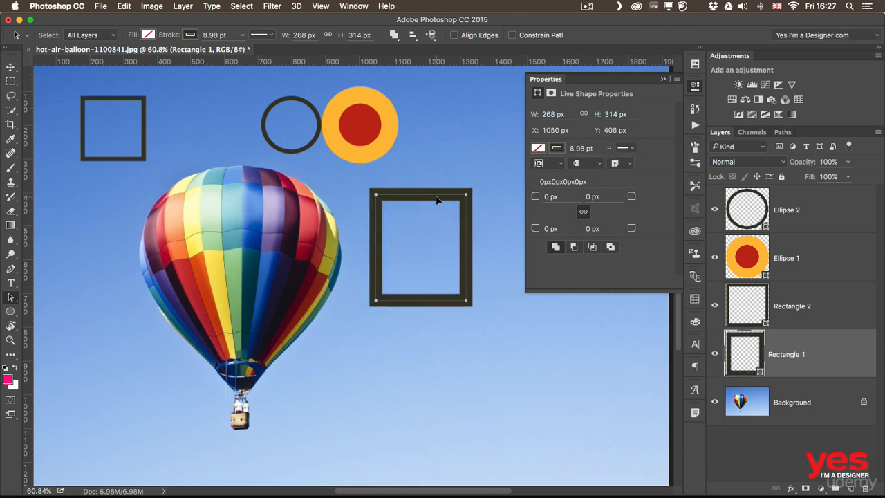
Step: Recolor the large rectangle's stroke with the pink from the recently used colors
{"action": "left_click", "coordinate": [557, 149]}
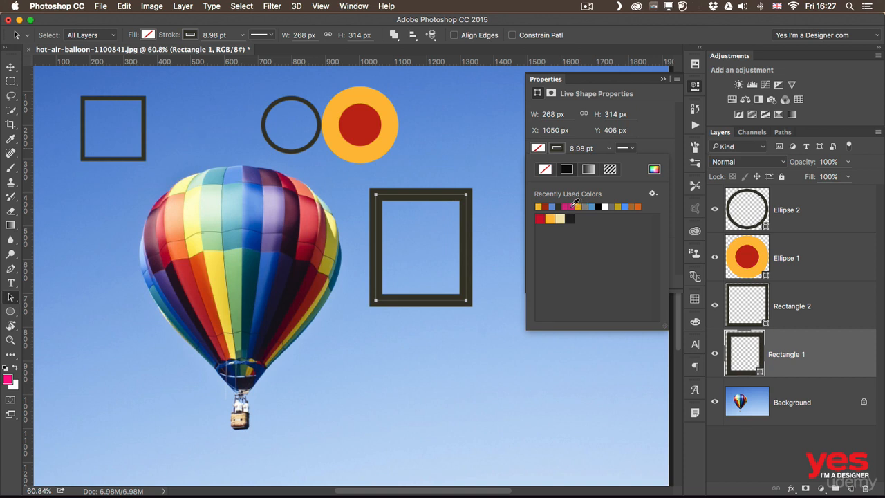
{"action": "left_click", "coordinate": [571, 206]}
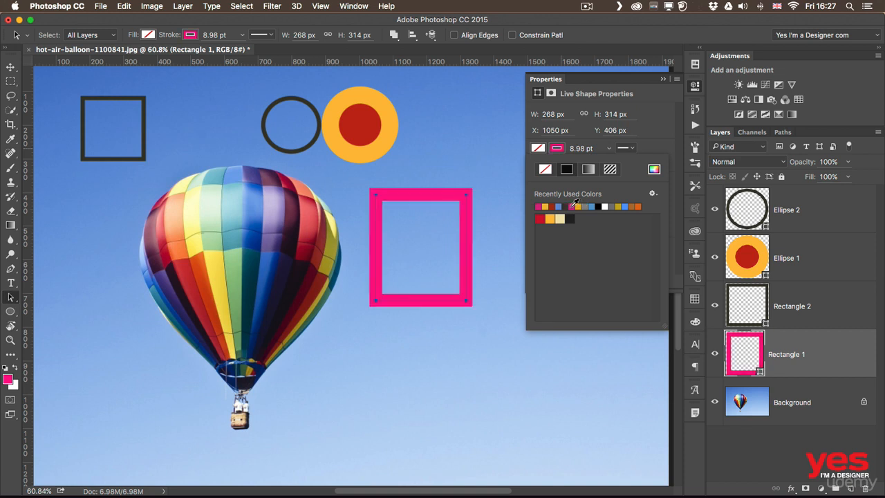
{"action": "left_click", "coordinate": [651, 143]}
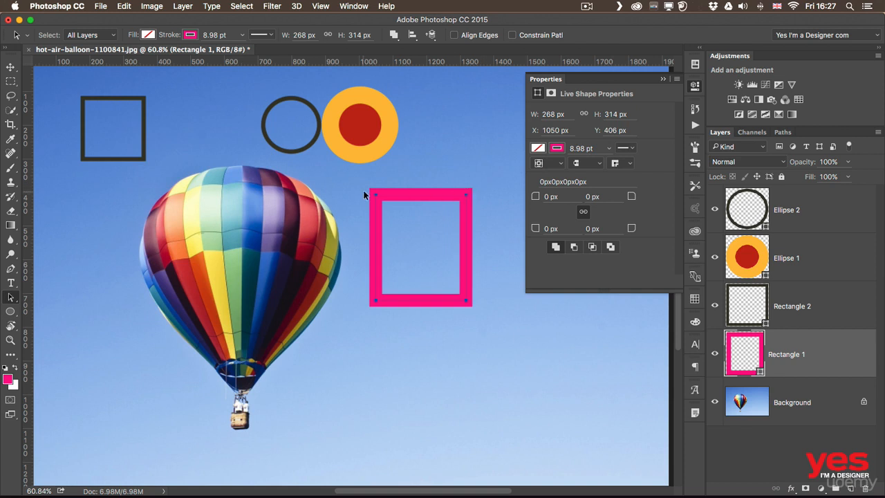
Step: Try round corners on the large rectangle's stroke and switch the corner type to beveled
{"action": "left_click", "coordinate": [620, 164]}
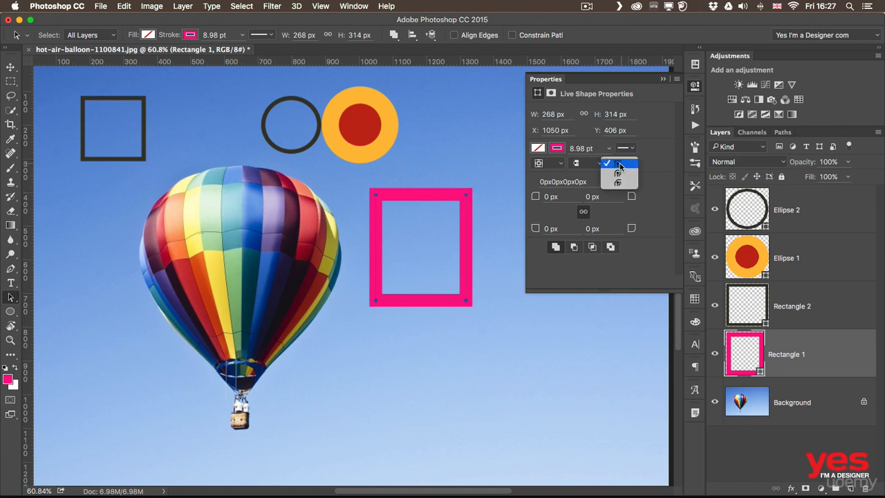
{"action": "left_click", "coordinate": [623, 174]}
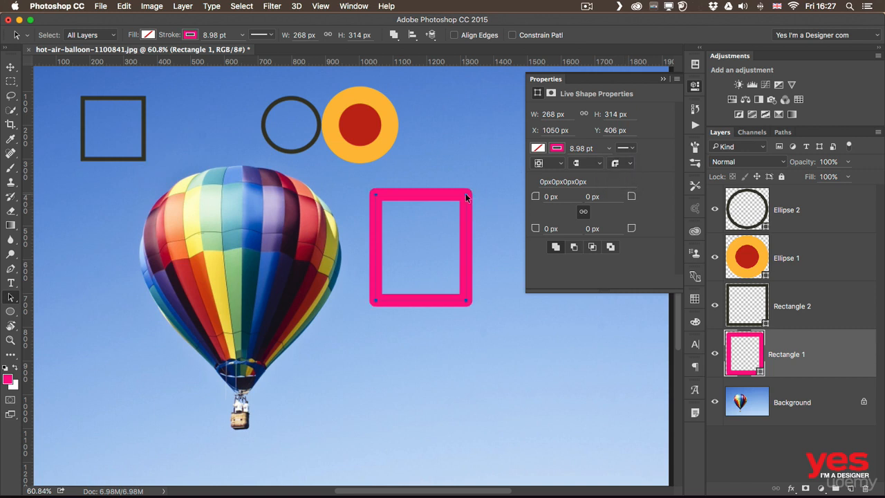
{"action": "left_click", "coordinate": [618, 164]}
{"action": "left_click", "coordinate": [618, 176]}
Step: Increase the large rectangle's stroke width to about 18.14 pt and align the stroke to the outside of its path
{"action": "left_click", "coordinate": [609, 148]}
{"action": "left_click_drag", "start_coordinate": [607, 165], "coordinate": [614, 165]}
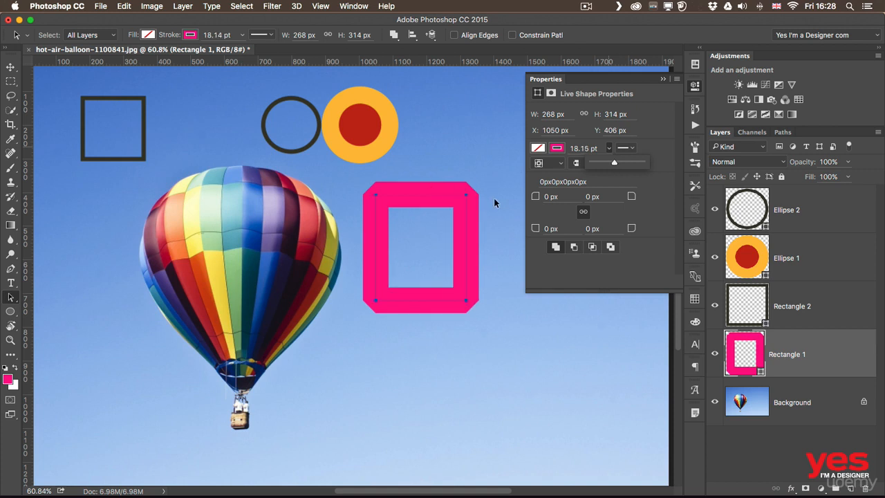
{"action": "left_click", "coordinate": [551, 164]}
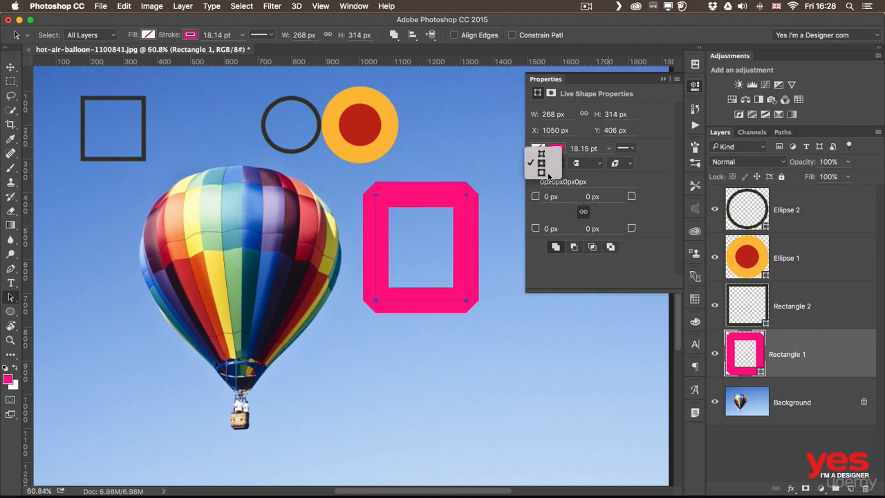
{"action": "left_click", "coordinate": [548, 174]}
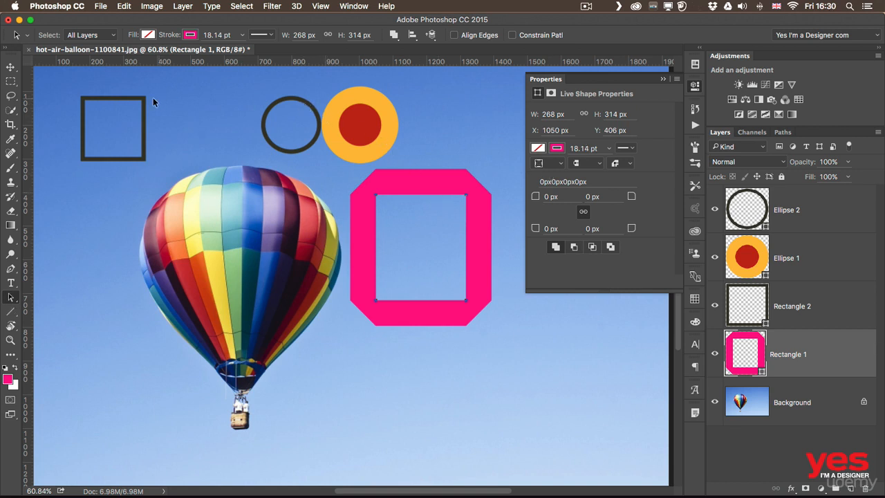
Step: Move the small square to about X 1410 px, Y 865 px and round all four of its corners to 45 px
{"action": "left_click", "coordinate": [141, 103]}
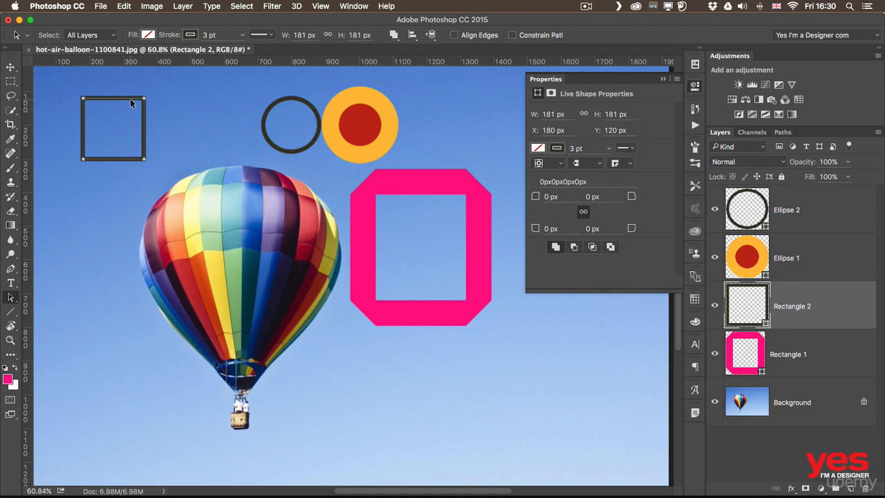
{"action": "left_click_drag", "start_coordinate": [130, 100], "coordinate": [544, 349]}
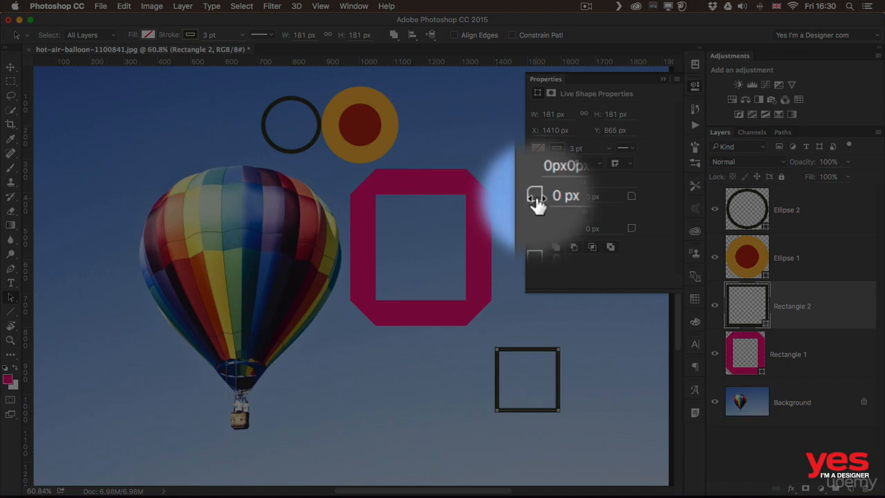
{"action": "mouse_move", "coordinate": [537, 203]}
{"action": "left_mouse_down"}
{"action": "mouse_move", "coordinate": [558, 206]}
{"action": "mouse_move", "coordinate": [543, 200]}
{"action": "left_mouse_up"}
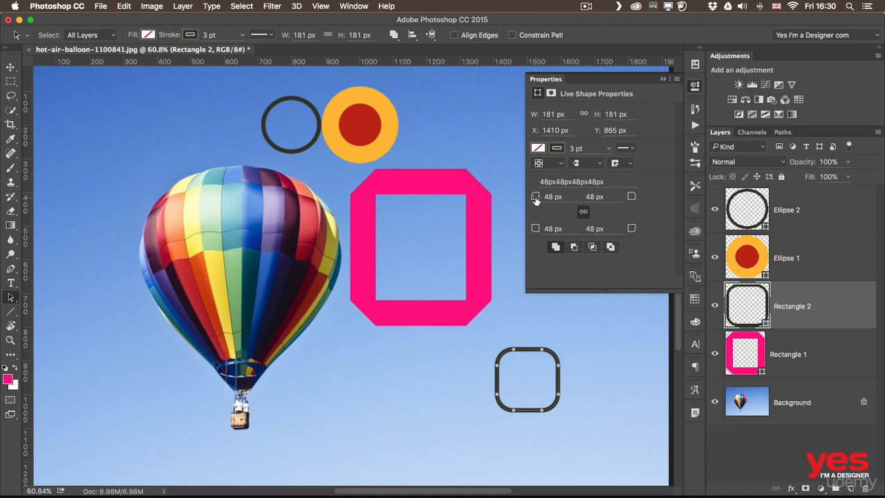
{"action": "mouse_move", "coordinate": [535, 200]}
{"action": "left_mouse_down"}
{"action": "mouse_move", "coordinate": [545, 201]}
{"action": "mouse_move", "coordinate": [528, 201]}
{"action": "left_mouse_up"}
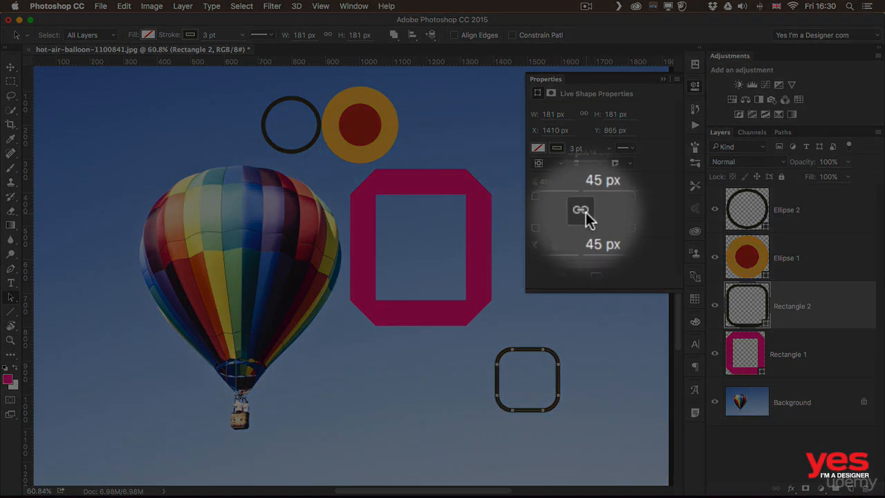
Step: Unlink the square's corner radii and set its top-left corner to 79 px and its bottom-right corner to 0 px
{"action": "left_click", "coordinate": [586, 213]}
{"action": "left_click_drag", "start_coordinate": [536, 199], "coordinate": [559, 204]}
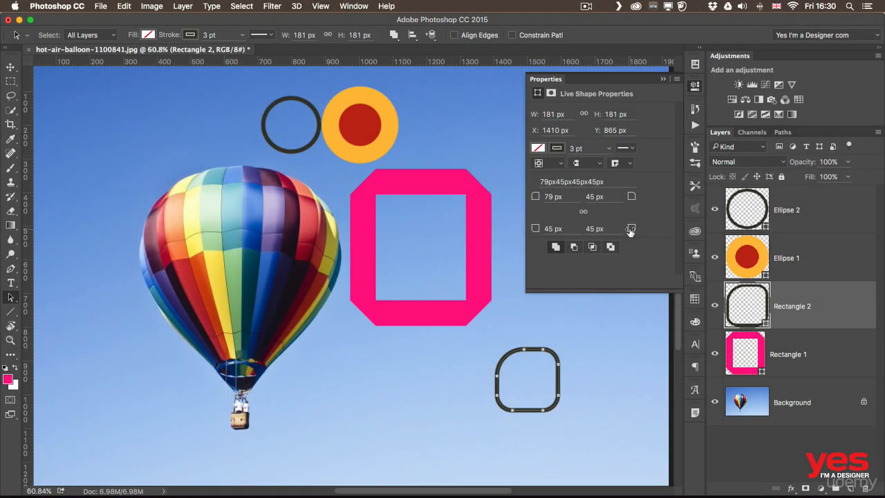
{"action": "left_click", "coordinate": [594, 229]}
{"action": "type", "text": "0"}
{"action": "key", "text": "Return"}
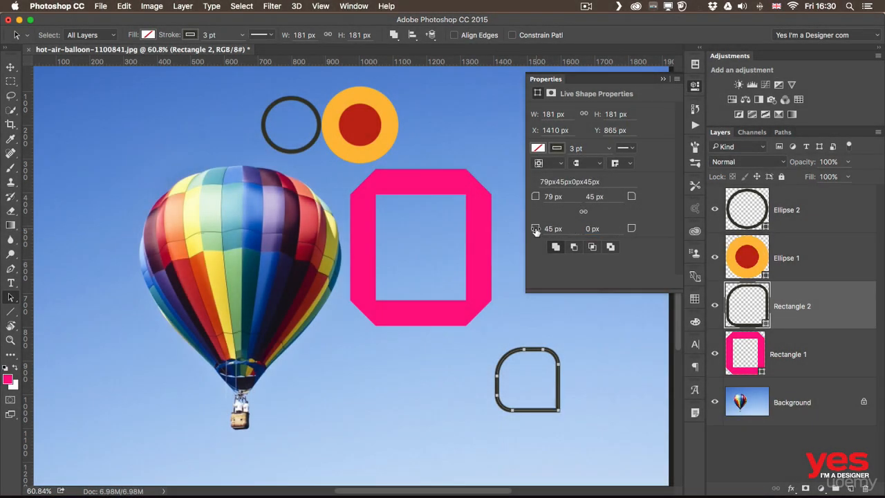
Step: Reduce the square's remaining rounded corners to 0 px, restoring sharp corners all around
{"action": "left_click_drag", "start_coordinate": [535, 229], "coordinate": [460, 224]}
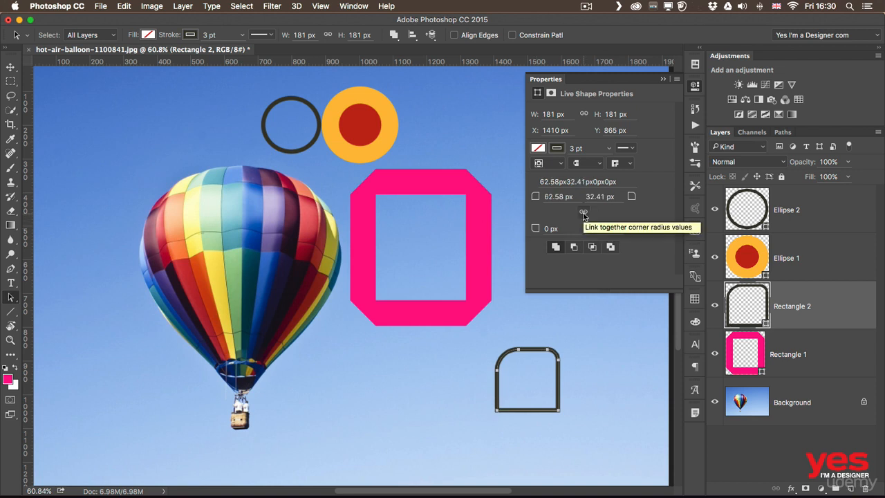
{"action": "left_click", "coordinate": [531, 200]}
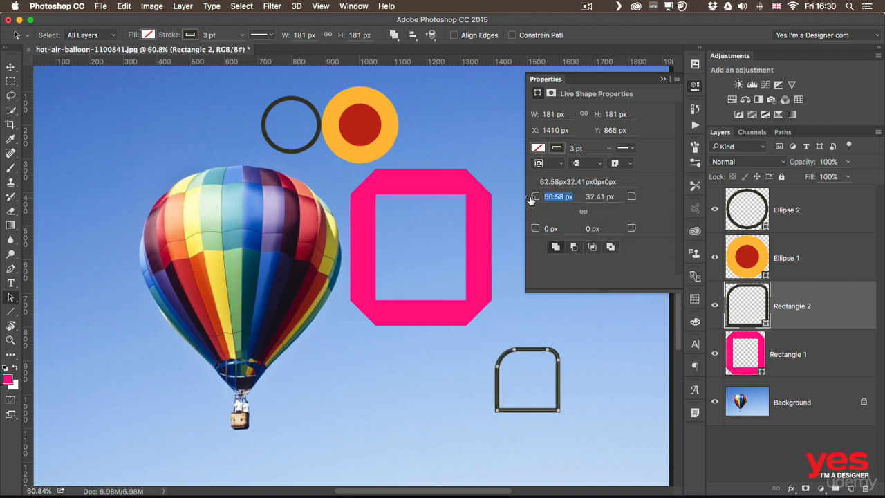
{"action": "left_click_drag", "start_coordinate": [531, 200], "coordinate": [419, 204]}
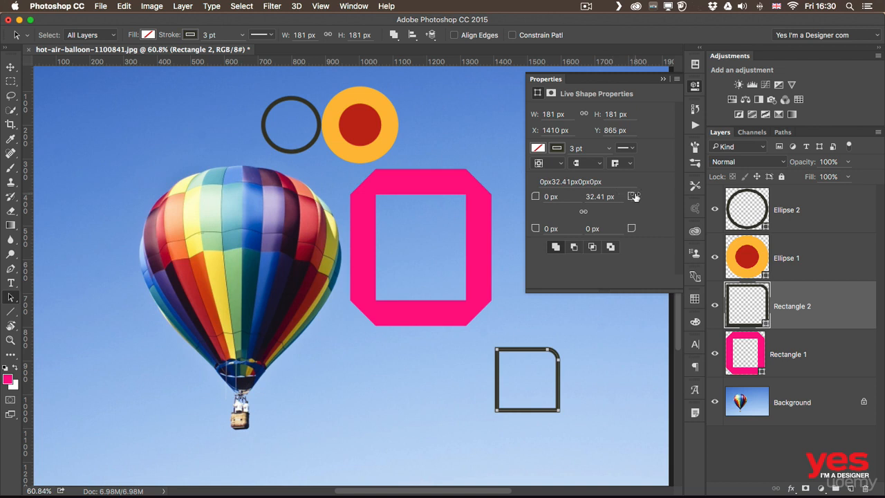
{"action": "left_click_drag", "start_coordinate": [634, 197], "coordinate": [596, 228]}
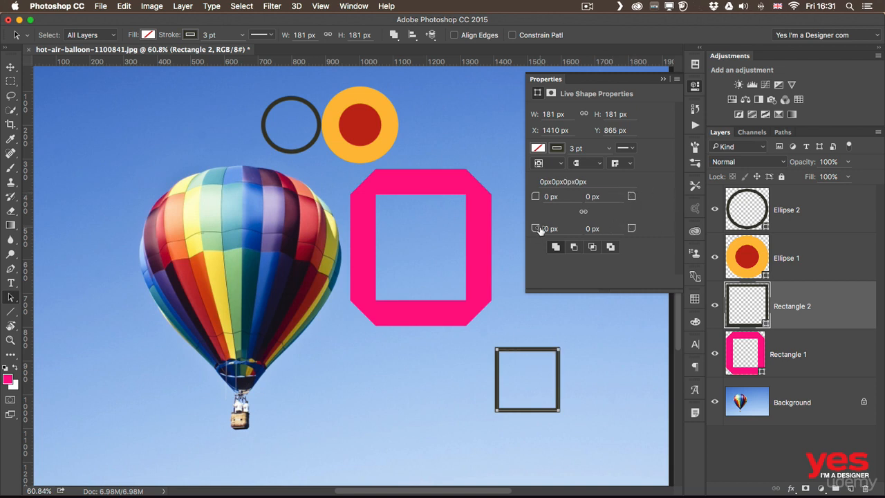
Step: Move the black-outlined ellipse onto the top edge of the small square, to about X 1418 px, Y 786 px
{"action": "left_click", "coordinate": [311, 108]}
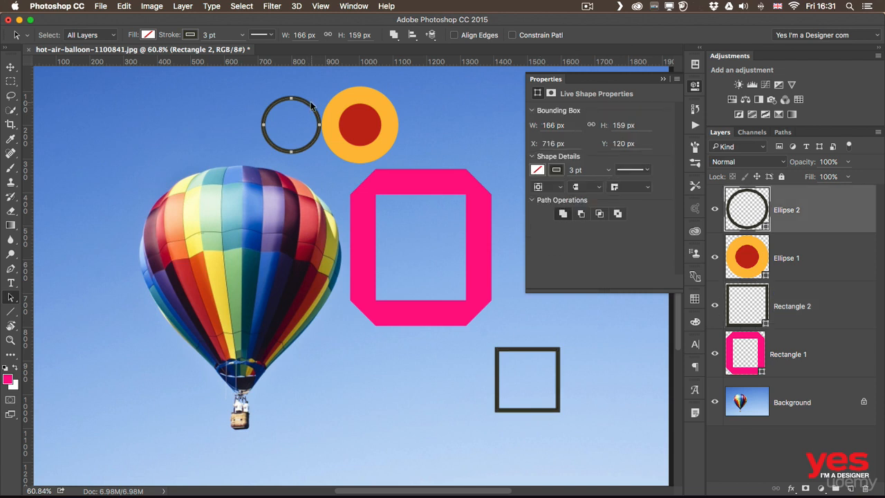
{"action": "left_click_drag", "start_coordinate": [311, 108], "coordinate": [544, 334]}
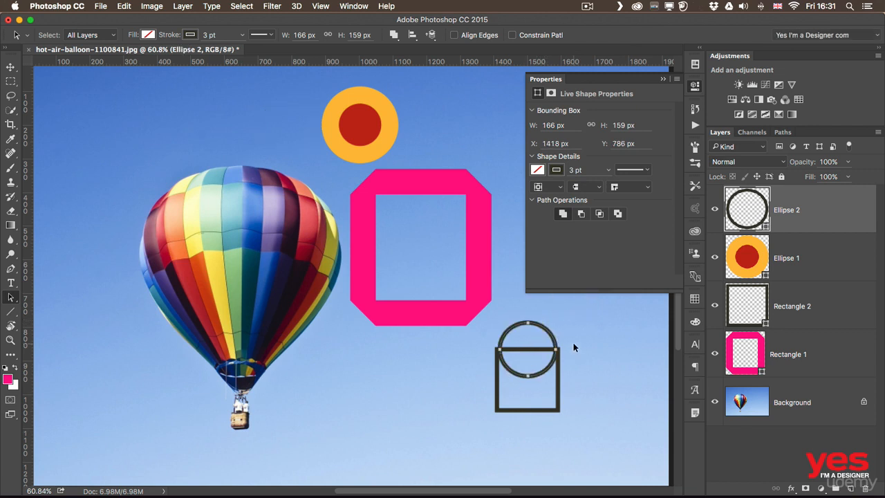
Step: Select the black-outlined ellipse together with the small square and merge both shapes into one layer
{"action": "left_click", "coordinate": [525, 398], "text": "shift"}
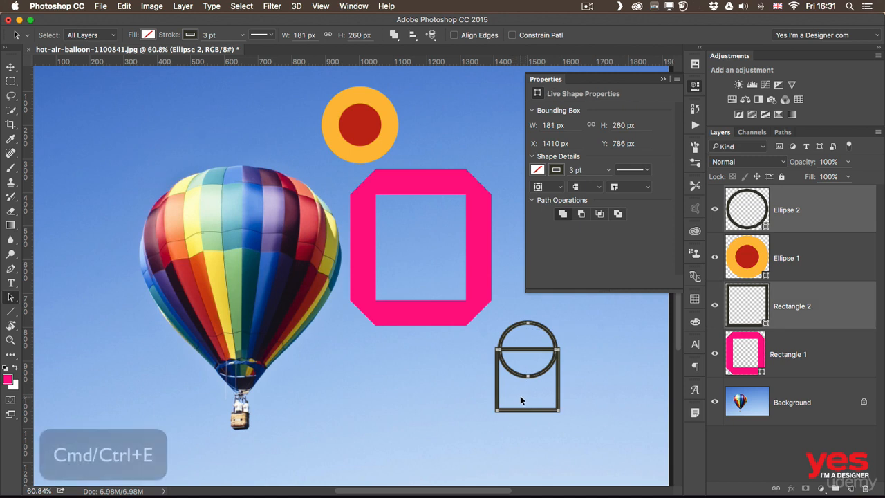
{"action": "left_click", "coordinate": [877, 136]}
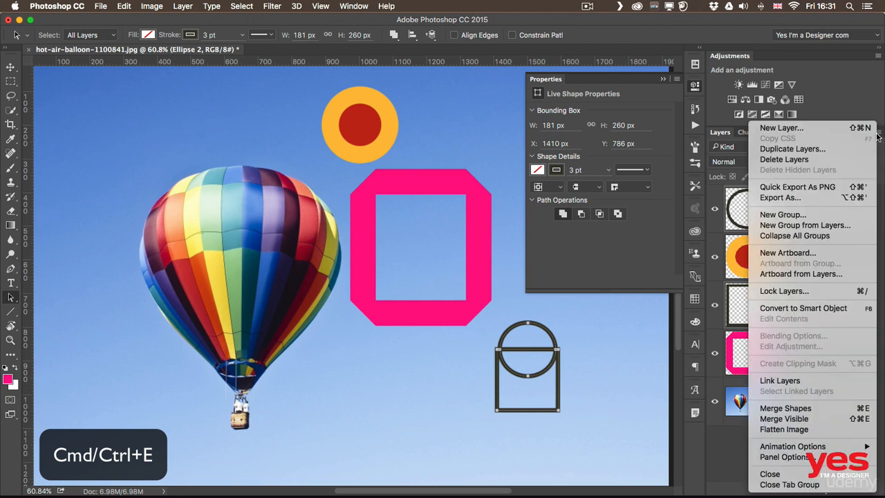
{"action": "left_click", "coordinate": [804, 409]}
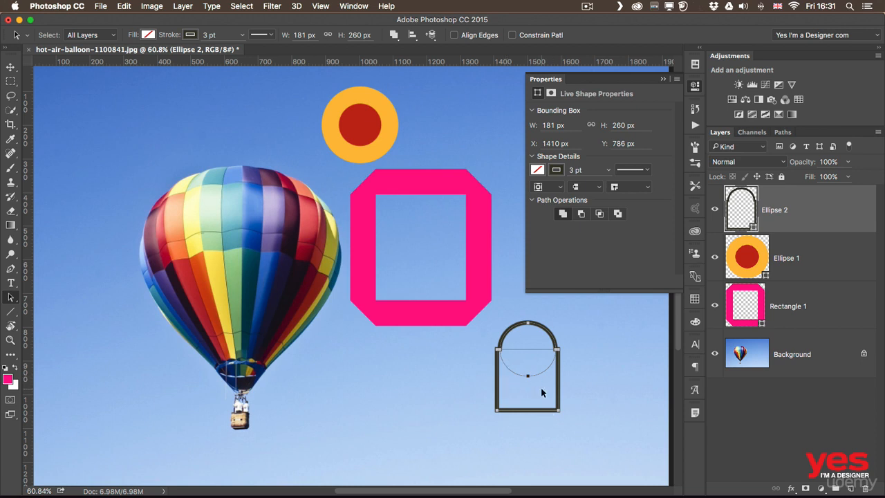
Step: Move the ellipse path within the merged shape onto the square's lower-right corner, to about X 1508 px, Y 967 px
{"action": "left_click", "coordinate": [585, 312]}
{"action": "left_click", "coordinate": [543, 331]}
{"action": "left_click_drag", "start_coordinate": [543, 331], "coordinate": [576, 393]}
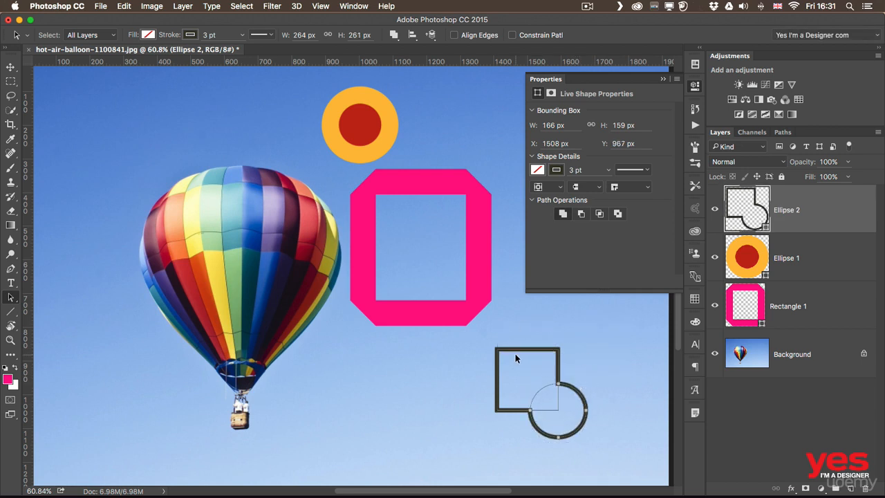
Step: Select both paths of the merged shape and move them above the balloon's left side, to about X 101 px, Y 125 px
{"action": "left_click_drag", "start_coordinate": [482, 343], "coordinate": [595, 448]}
{"action": "left_click_drag", "start_coordinate": [503, 347], "coordinate": [86, 99]}
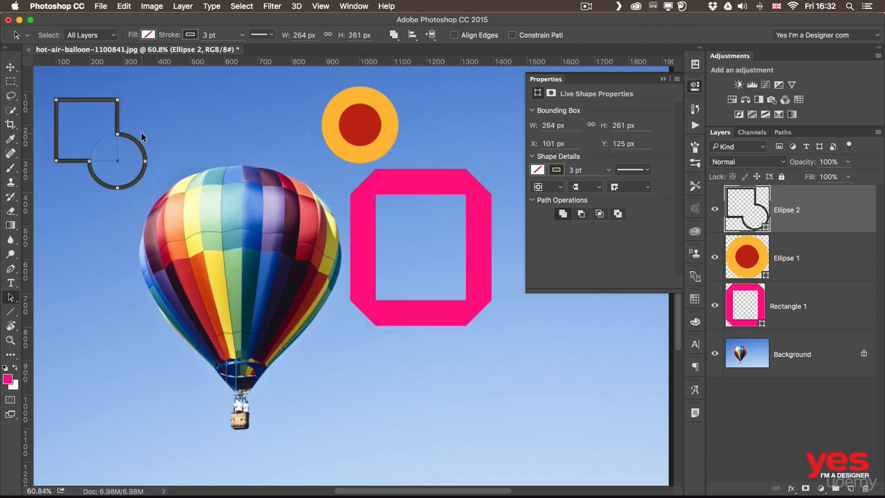
{"action": "left_click", "coordinate": [181, 162]}
Step: Recolor the merged shape's stroke orange and set its stroke width to about 6.36 pt
{"action": "left_click", "coordinate": [108, 143]}
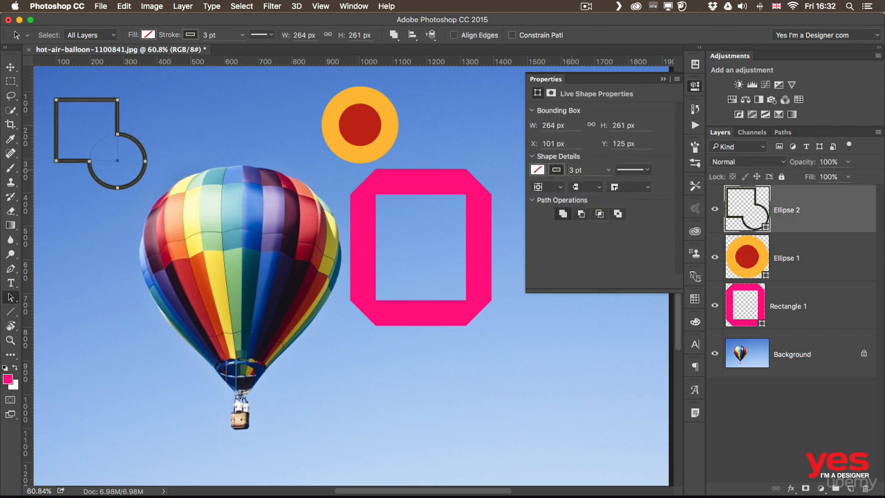
{"action": "left_click", "coordinate": [559, 171]}
{"action": "left_click", "coordinate": [579, 229]}
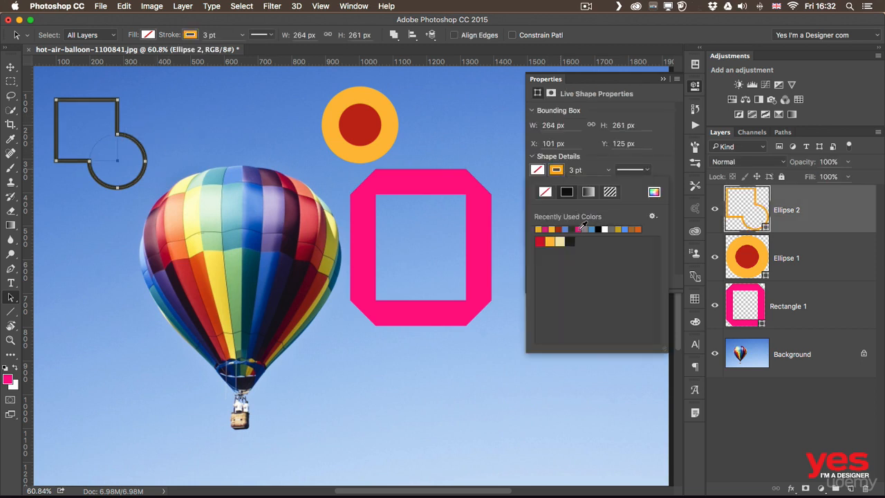
{"action": "left_click", "coordinate": [608, 170]}
{"action": "left_click_drag", "start_coordinate": [608, 183], "coordinate": [610, 183]}
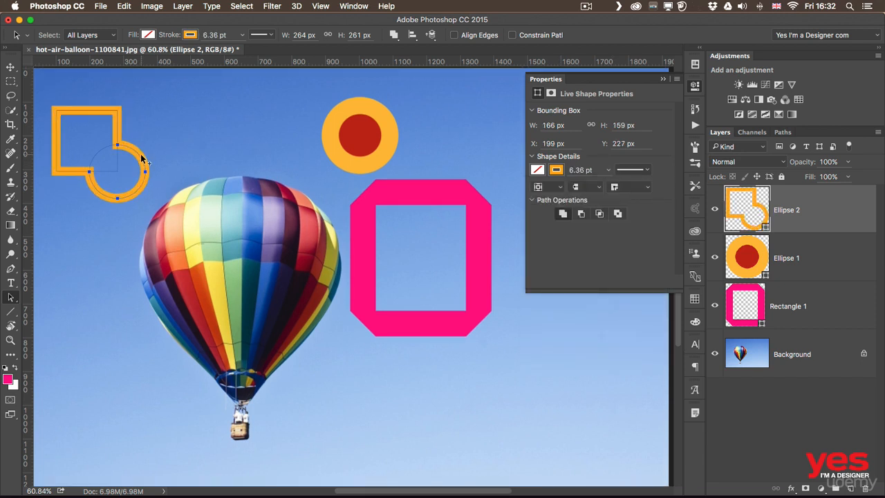
Step: Duplicate the square path within the orange shape to about X 315 px, Y 126 px and set the copy to Subtract Front Shape
{"action": "left_click", "coordinate": [95, 112]}
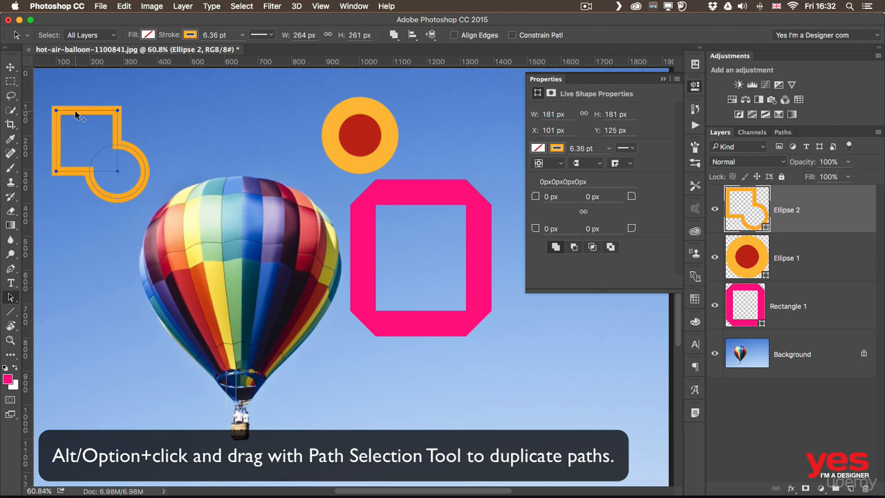
{"action": "left_click_drag", "start_coordinate": [77, 115], "coordinate": [148, 115]}
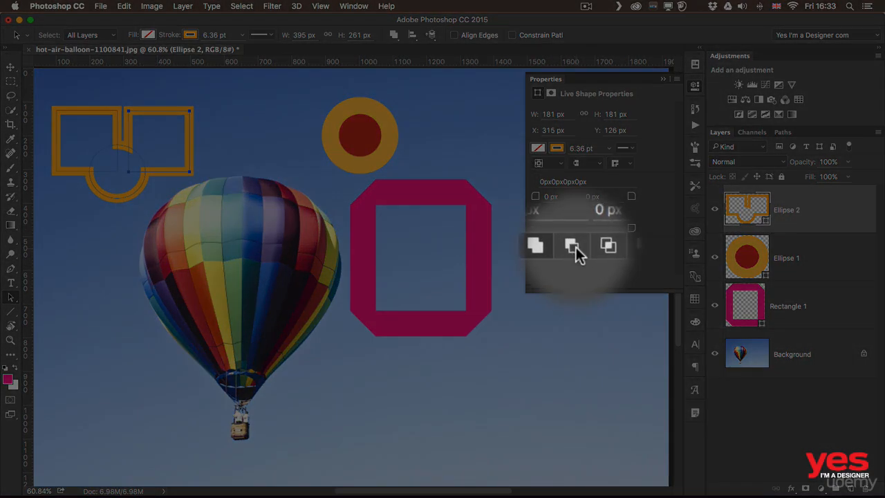
{"action": "left_click", "coordinate": [574, 247]}
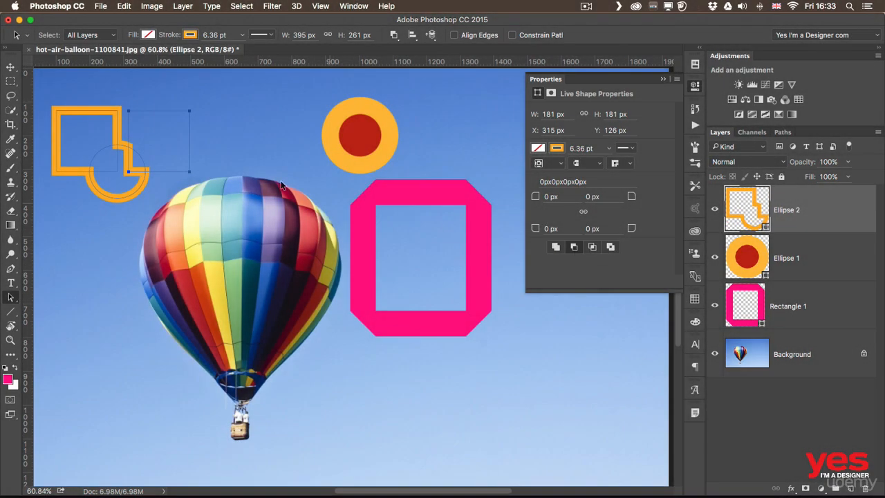
Step: Move the subtracting square to about X 52 px, Y 252 px and send it backward in the path arrangement
{"action": "left_click_drag", "start_coordinate": [171, 115], "coordinate": [79, 157]}
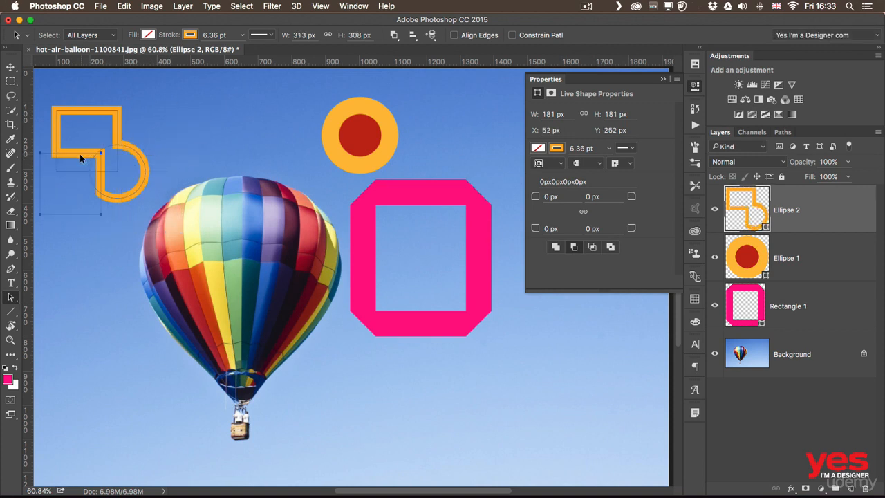
{"action": "scroll", "coordinate": [139, 145], "scroll_direction": "left", "scroll_amount": 5}
{"action": "scroll", "coordinate": [138, 145], "scroll_direction": "up", "scroll_amount": 1}
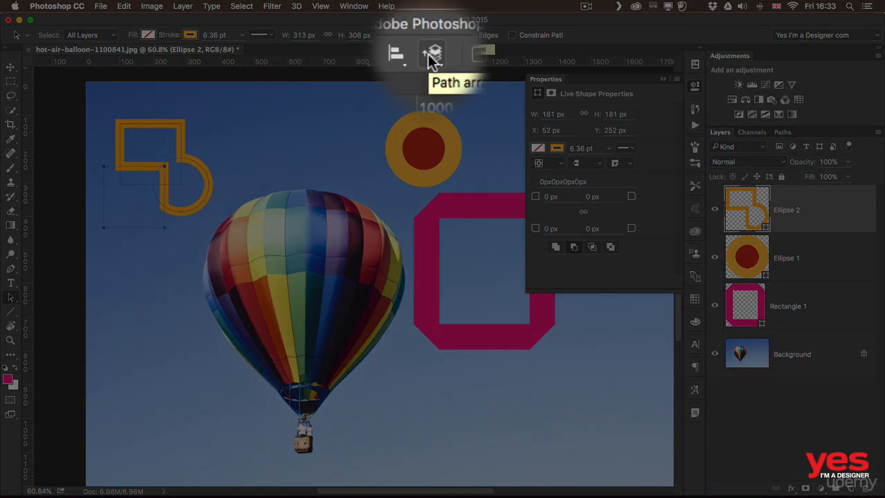
{"action": "left_click", "coordinate": [432, 55]}
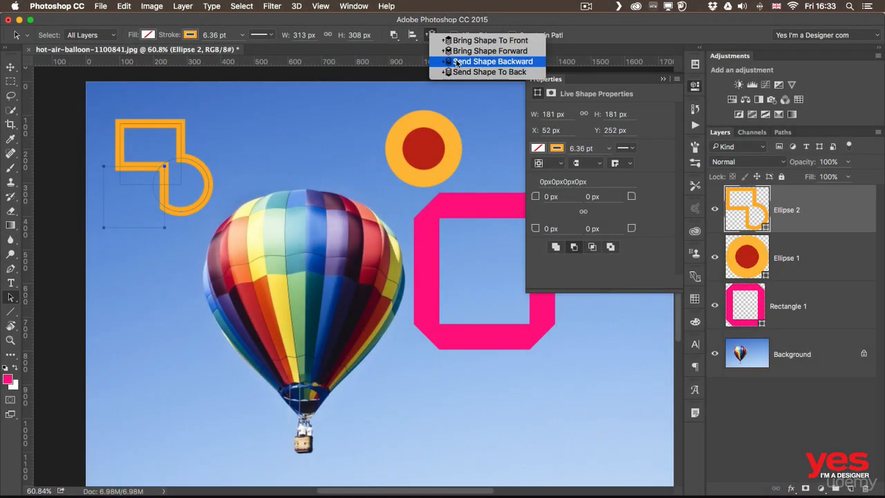
{"action": "left_click", "coordinate": [456, 62]}
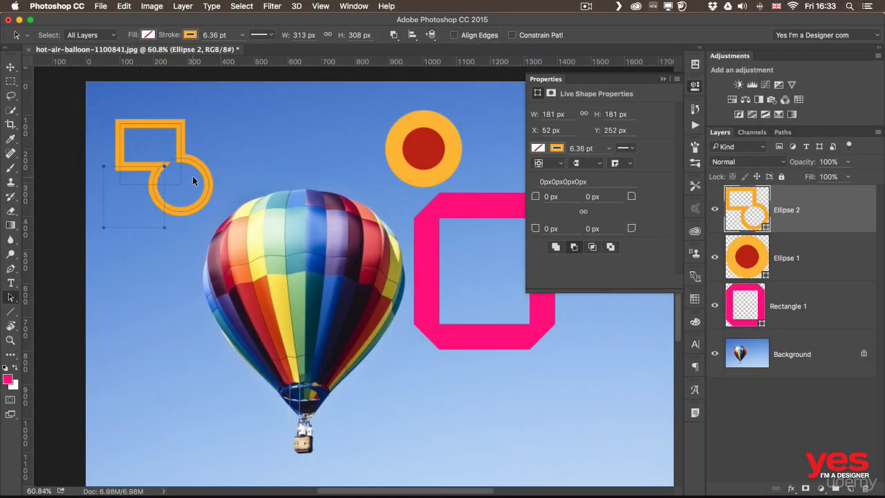
Step: Move the subtracting square to about X 192 px, Y 69 px and delete it
{"action": "left_click_drag", "start_coordinate": [96, 226], "coordinate": [185, 175]}
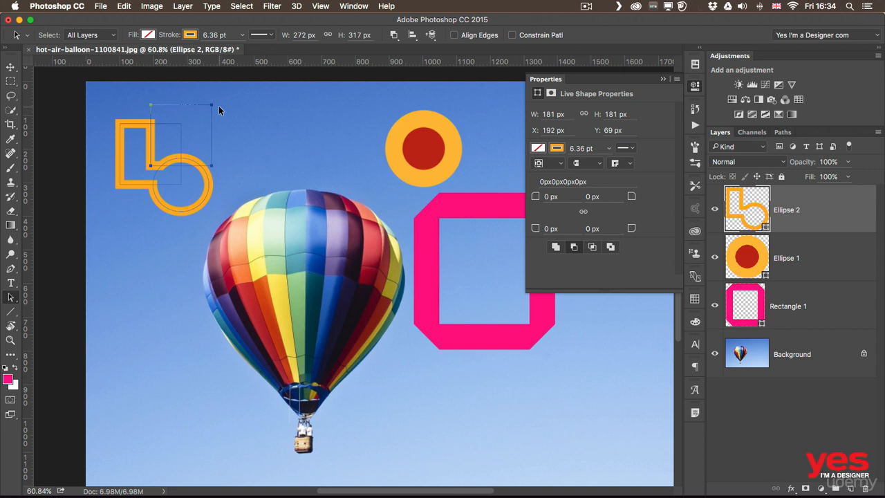
{"action": "key", "text": "BackSpace"}
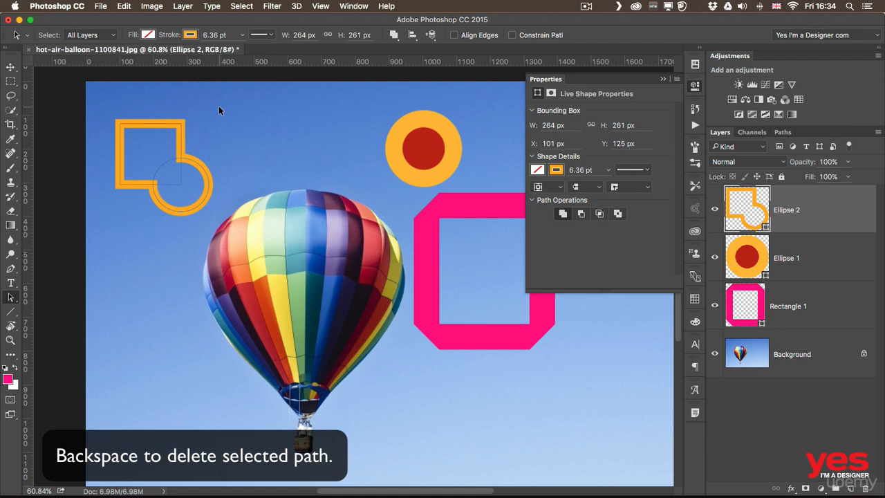
Step: Merge the shape components of the orange square and circle into a single path and shift it slightly to the right
{"action": "left_click", "coordinate": [392, 37]}
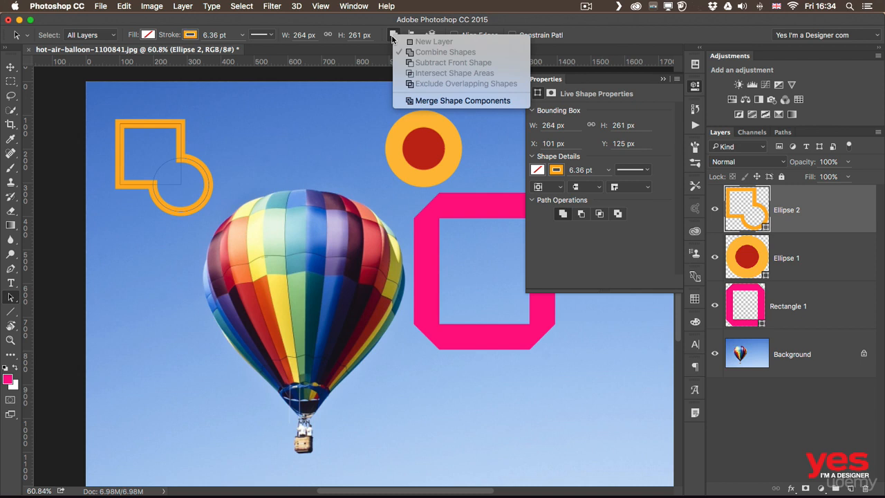
{"action": "left_click", "coordinate": [168, 178]}
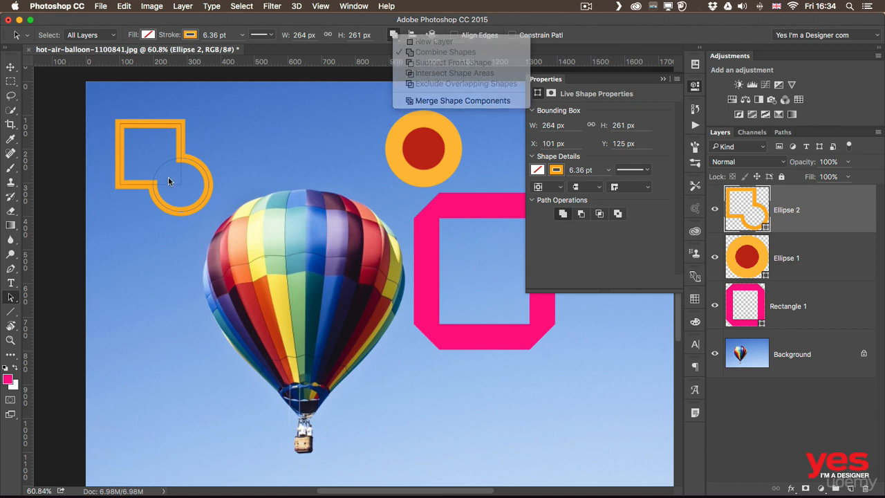
{"action": "left_click", "coordinate": [174, 118]}
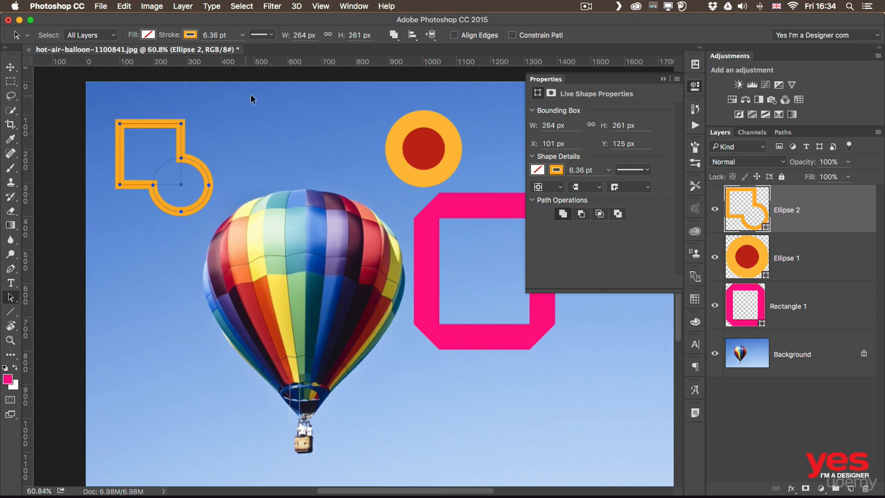
{"action": "left_click", "coordinate": [394, 35]}
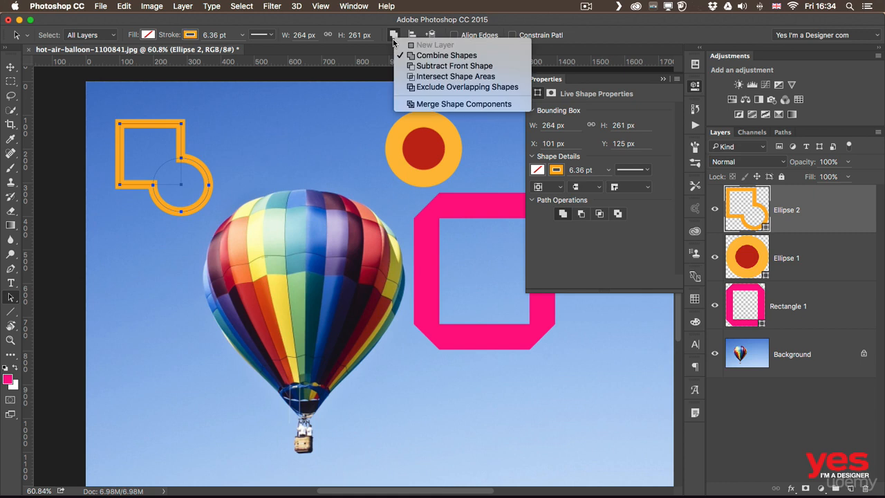
{"action": "left_click", "coordinate": [448, 105]}
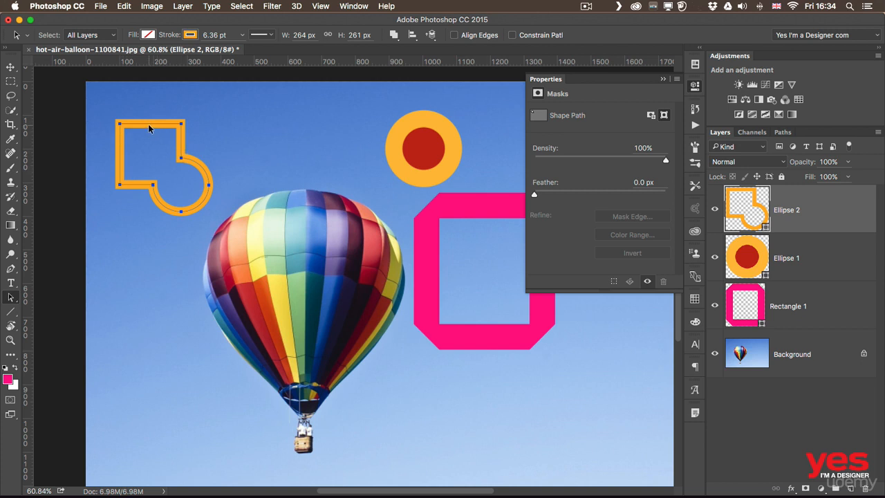
{"action": "left_click_drag", "start_coordinate": [149, 127], "coordinate": [171, 127]}
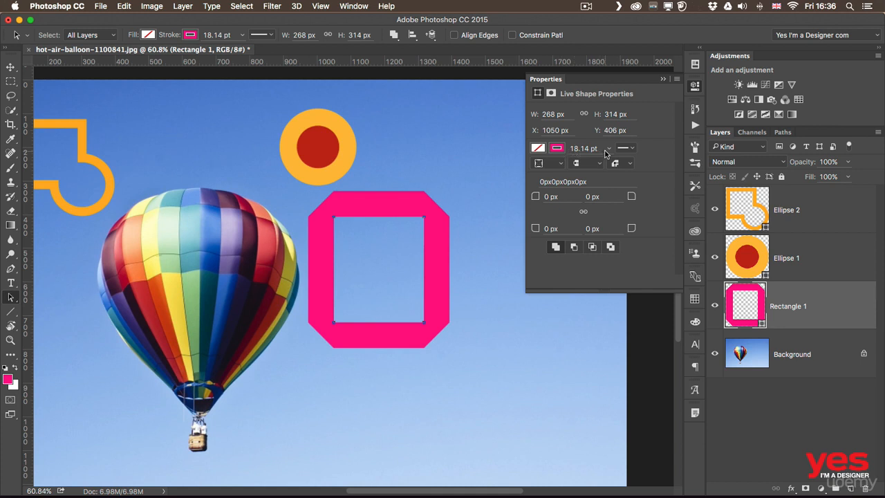
Step: Apply the dashed stroke preset to the pink rectangle and set its stroke width to about 1.78 pt
{"action": "left_click", "coordinate": [629, 150]}
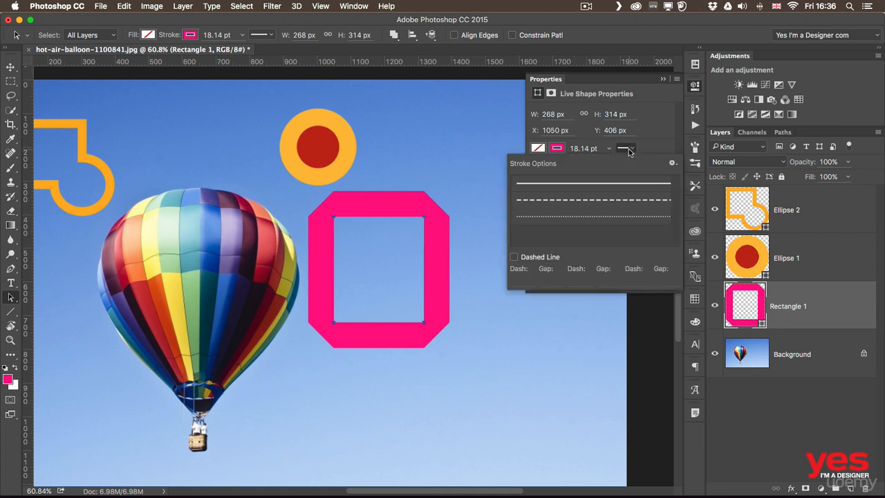
{"action": "left_click", "coordinate": [547, 200]}
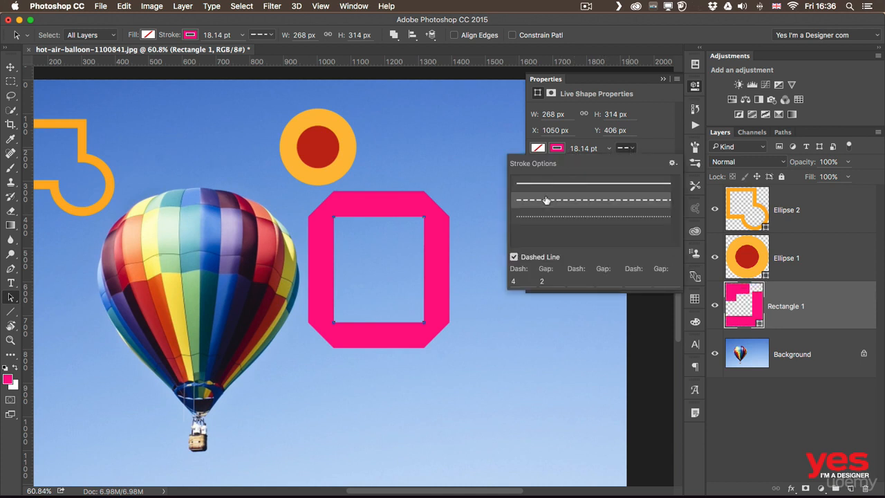
{"action": "left_click", "coordinate": [652, 146]}
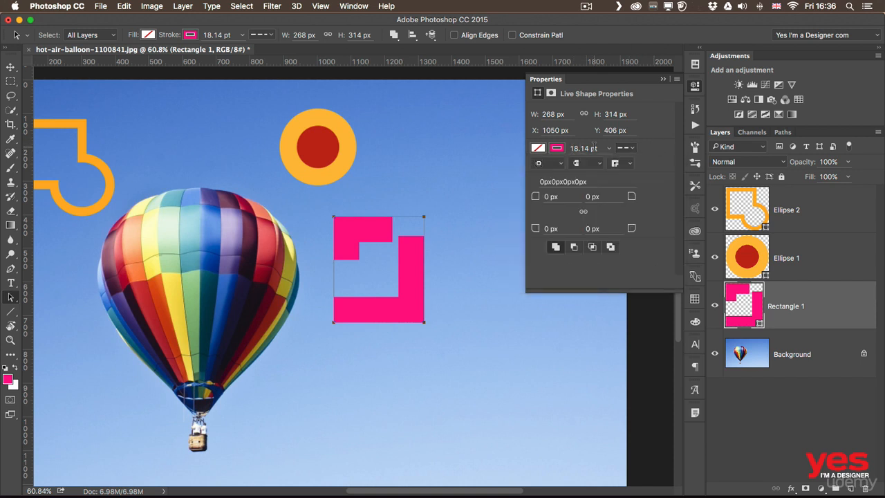
{"action": "left_click", "coordinate": [615, 164]}
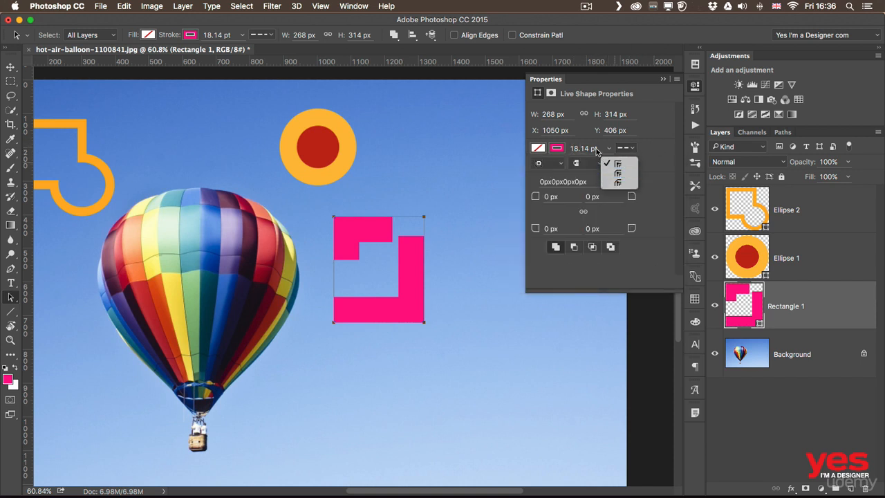
{"action": "left_click", "coordinate": [597, 149]}
{"action": "left_click", "coordinate": [609, 148]}
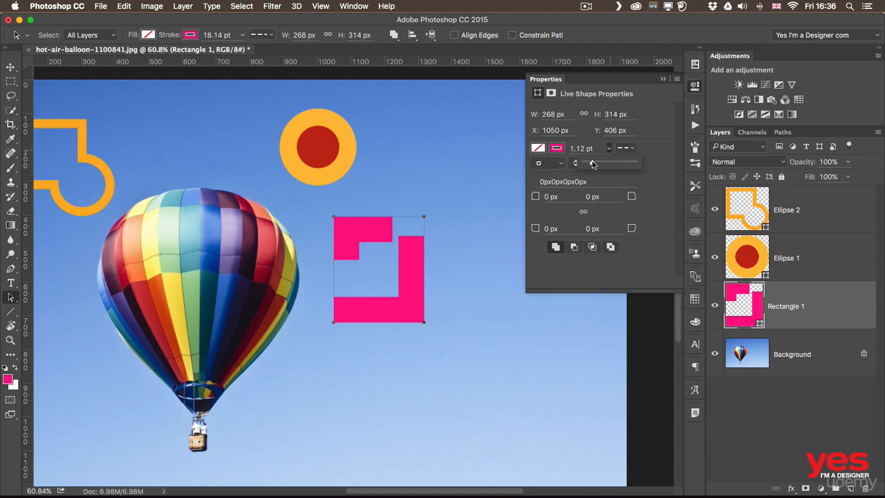
{"action": "left_click_drag", "start_coordinate": [593, 164], "coordinate": [592, 164]}
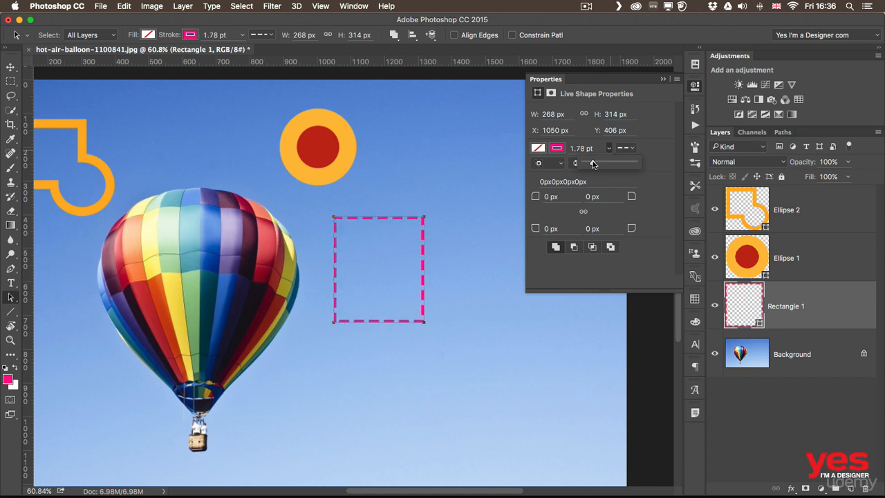
Step: Change the pink rectangle's stroke to the dotted preset with dash 0 and gap 2
{"action": "left_click", "coordinate": [631, 148]}
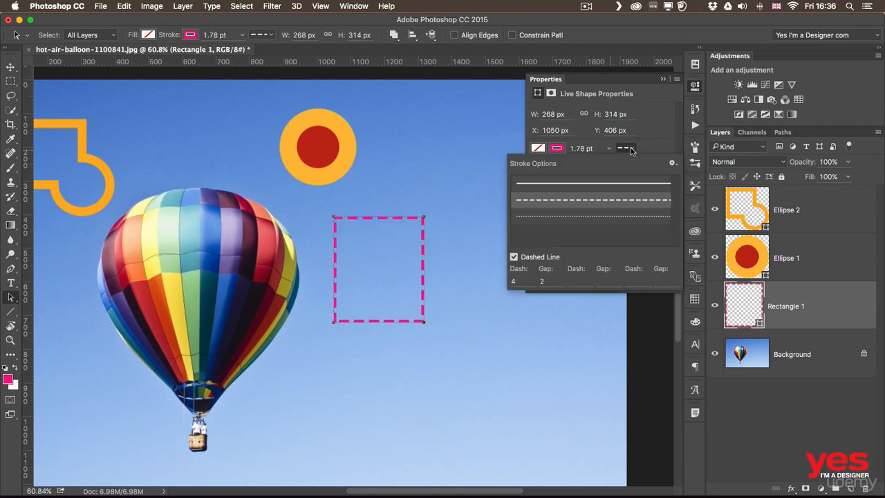
{"action": "left_click", "coordinate": [588, 216]}
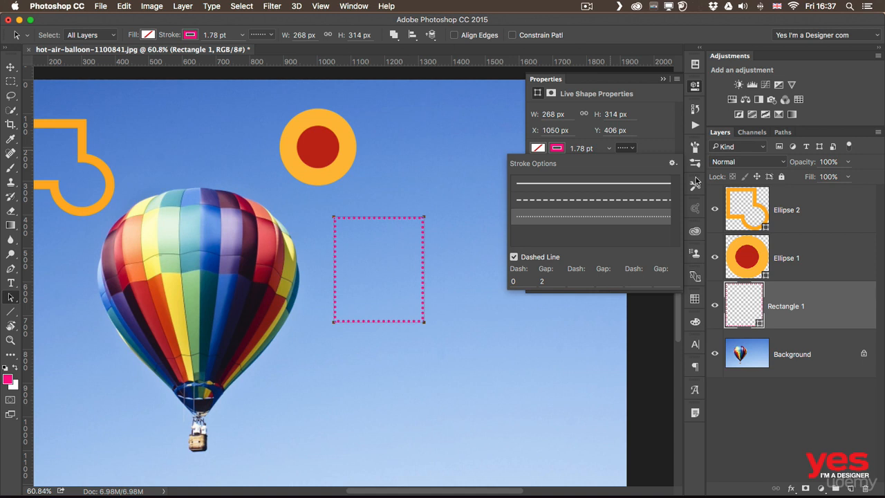
{"action": "left_click", "coordinate": [670, 145]}
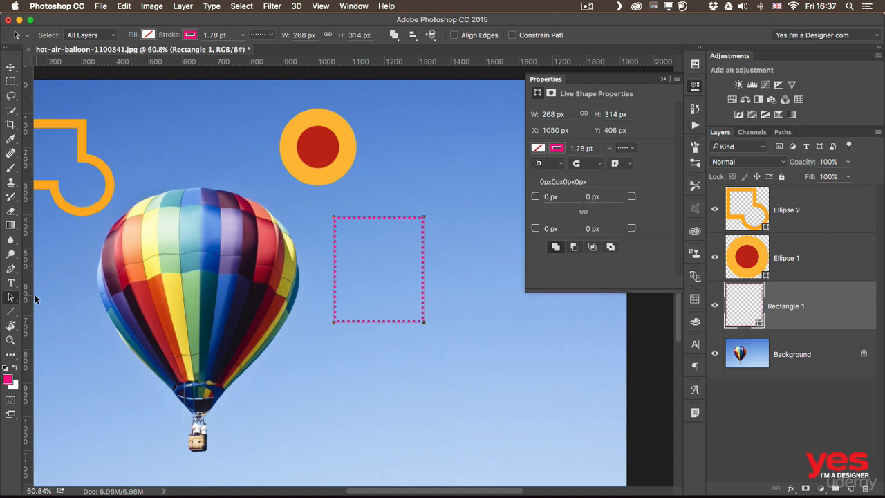
Step: Draw a three-sided polygon about 157.5 by 136 px above the dotted rectangle, just right of the orange-and-red circle
{"action": "left_click", "coordinate": [10, 312]}
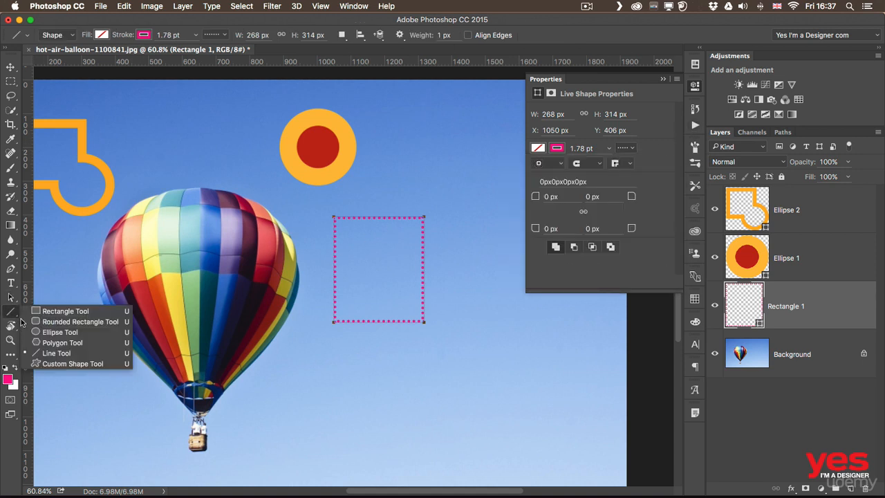
{"action": "left_click", "coordinate": [60, 343]}
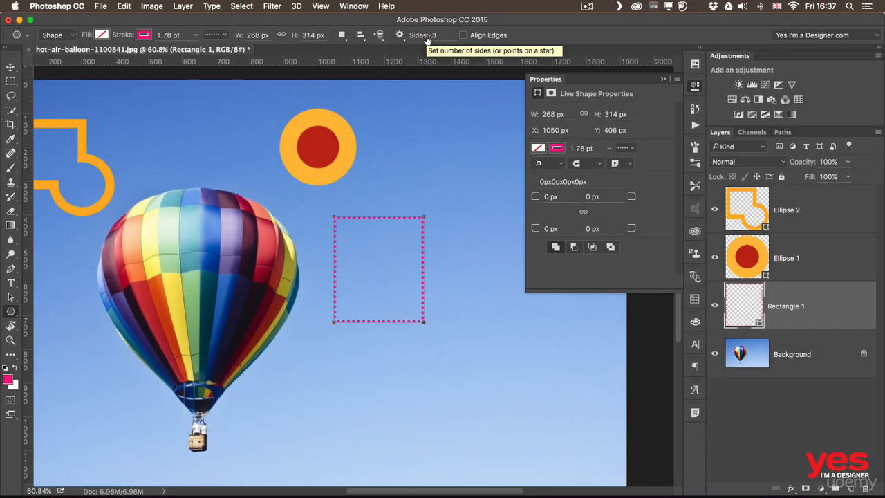
{"action": "mouse_move", "coordinate": [405, 127]}
{"action": "left_mouse_down"}
{"action": "mouse_move", "coordinate": [411, 143]}
{"action": "mouse_move", "coordinate": [439, 150]}
{"action": "mouse_move", "coordinate": [434, 128]}
{"action": "mouse_move", "coordinate": [434, 144]}
{"action": "left_mouse_up"}
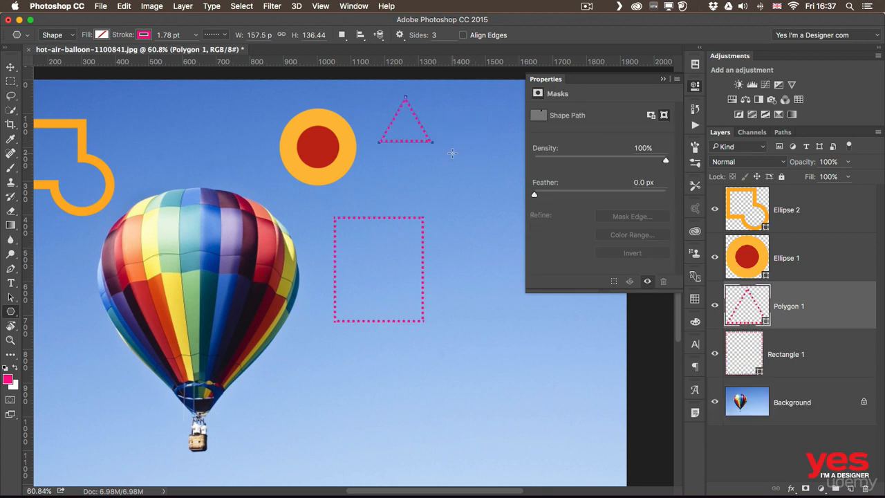
Step: Draw a dotted hexagon about 349 by 403 px over the rectangle's lower-right corner and one about 132 px wide in the circle's orange-and-red style below the triangle
{"action": "left_click_drag", "start_coordinate": [422, 35], "coordinate": [430, 38]}
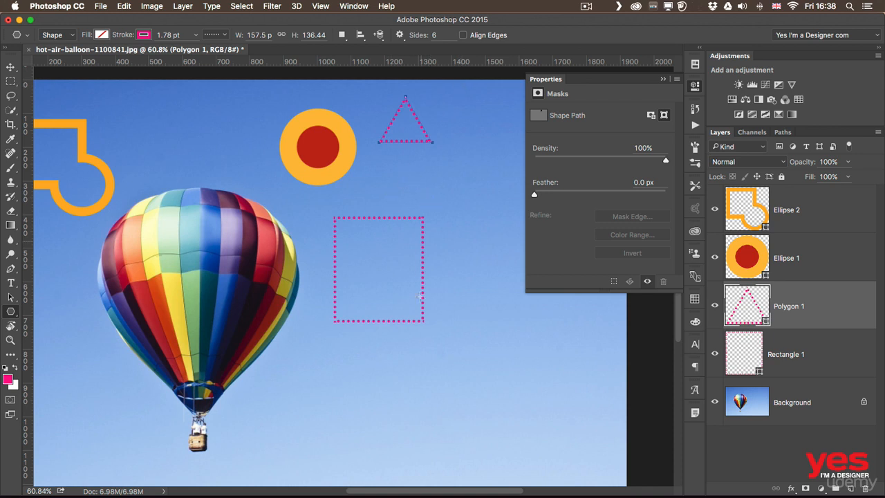
{"action": "mouse_move", "coordinate": [456, 341]}
{"action": "left_mouse_down"}
{"action": "mouse_move", "coordinate": [467, 366]}
{"action": "mouse_move", "coordinate": [482, 372]}
{"action": "mouse_move", "coordinate": [498, 310]}
{"action": "mouse_move", "coordinate": [421, 271]}
{"action": "mouse_move", "coordinate": [408, 283]}
{"action": "mouse_move", "coordinate": [375, 255]}
{"action": "mouse_move", "coordinate": [429, 299]}
{"action": "mouse_move", "coordinate": [450, 270]}
{"action": "mouse_move", "coordinate": [468, 294]}
{"action": "left_mouse_up"}
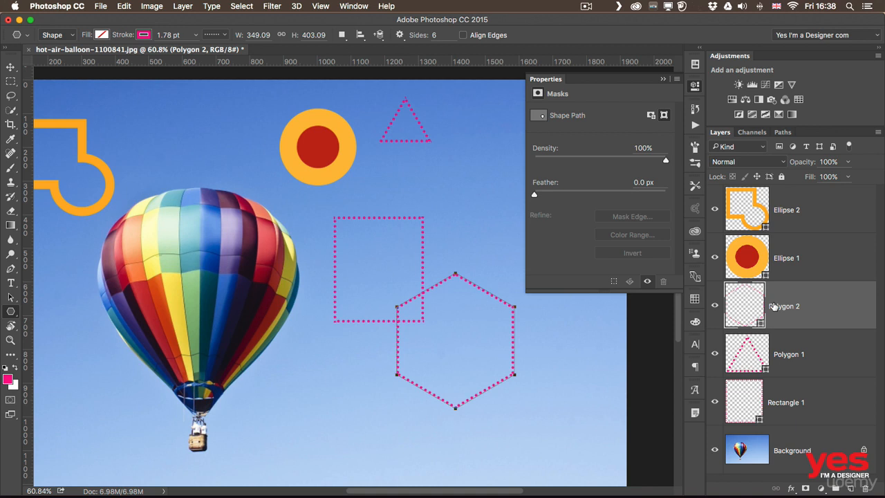
{"action": "left_click", "coordinate": [812, 267]}
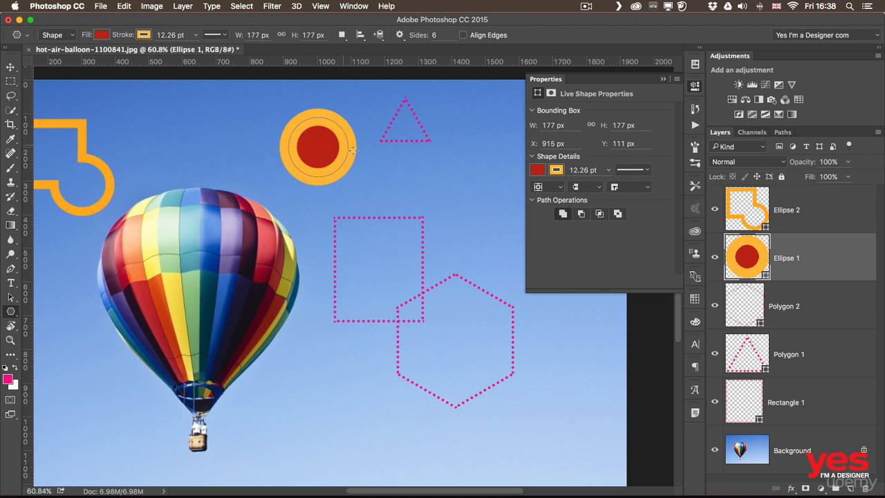
{"action": "left_click_drag", "start_coordinate": [417, 174], "coordinate": [432, 203]}
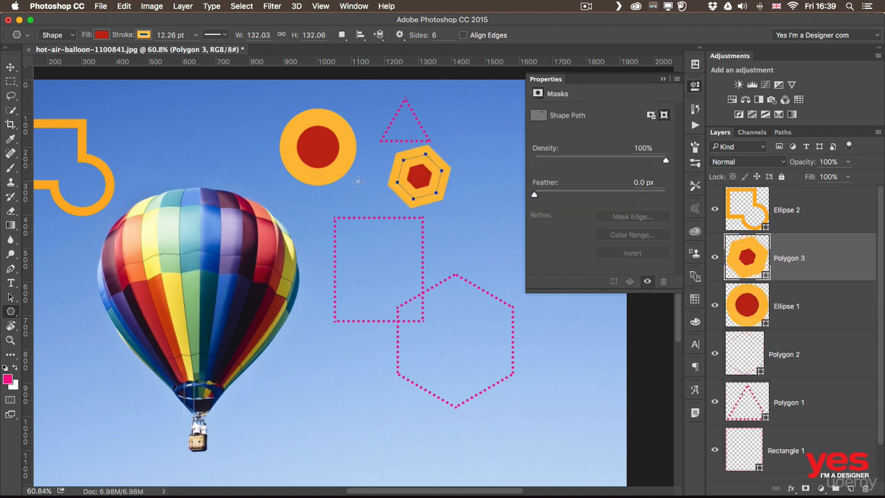
Step: Draw a crown custom shape about 286 by 265 px with a red fill and no stroke, to the right of the balloon's basket
{"action": "left_click", "coordinate": [12, 312]}
{"action": "left_click", "coordinate": [86, 364]}
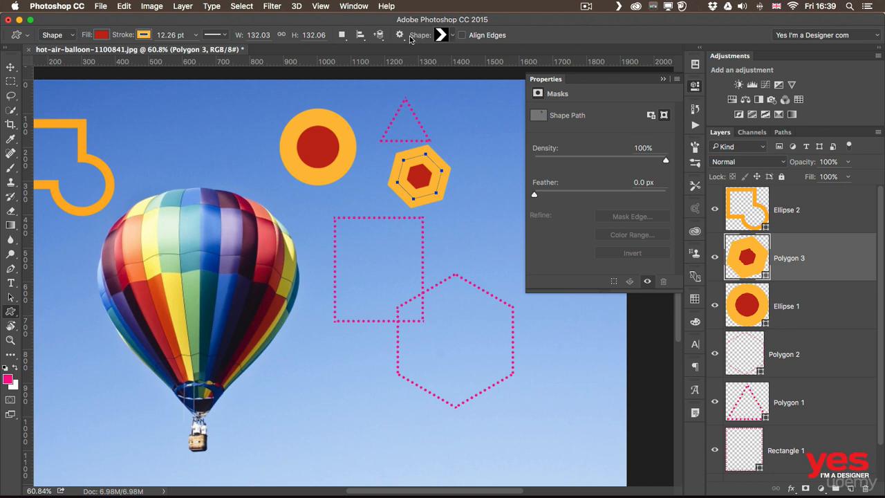
{"action": "left_click", "coordinate": [453, 35]}
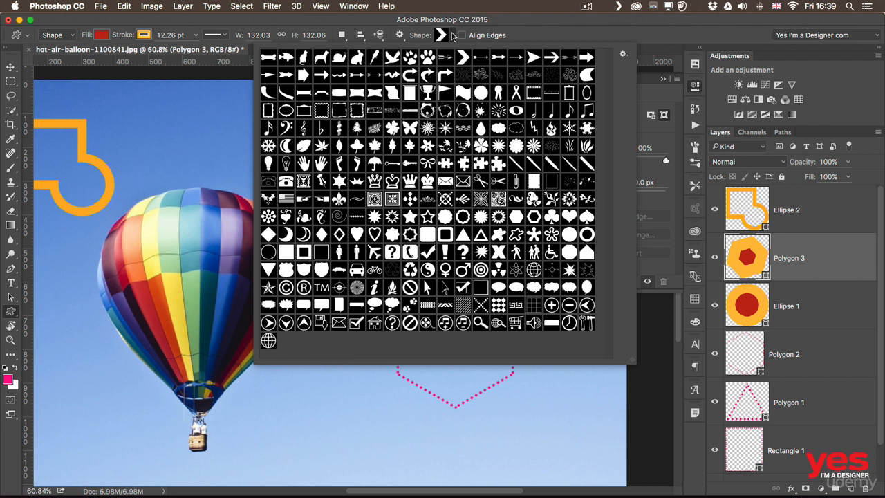
{"action": "left_click", "coordinate": [623, 54]}
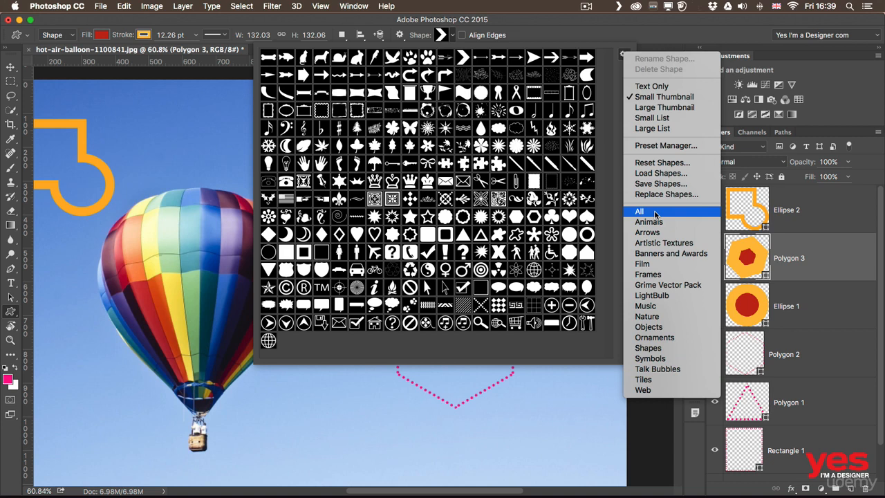
{"action": "left_click", "coordinate": [373, 183]}
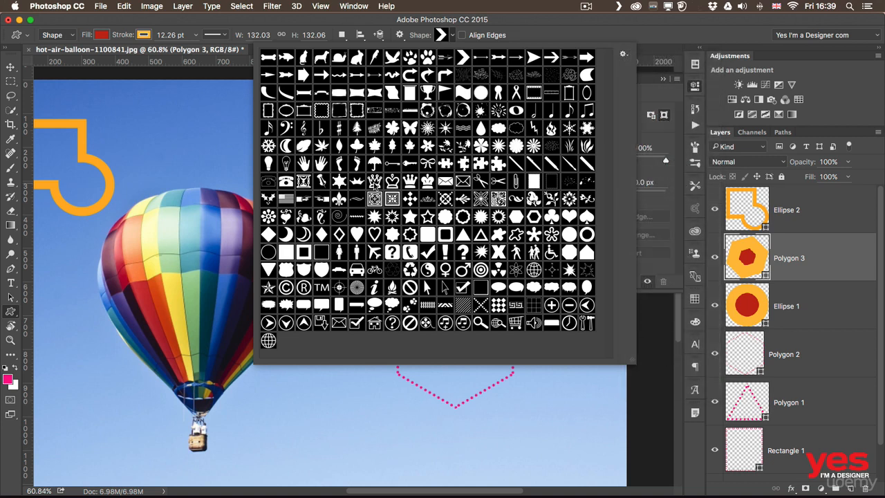
{"action": "left_click", "coordinate": [373, 183]}
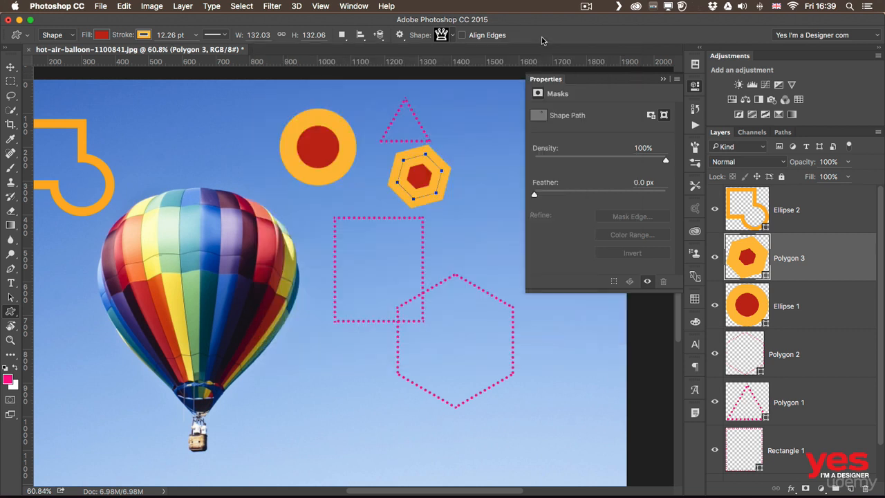
{"action": "left_click", "coordinate": [542, 36]}
{"action": "left_click_drag", "start_coordinate": [183, 133], "coordinate": [280, 257]}
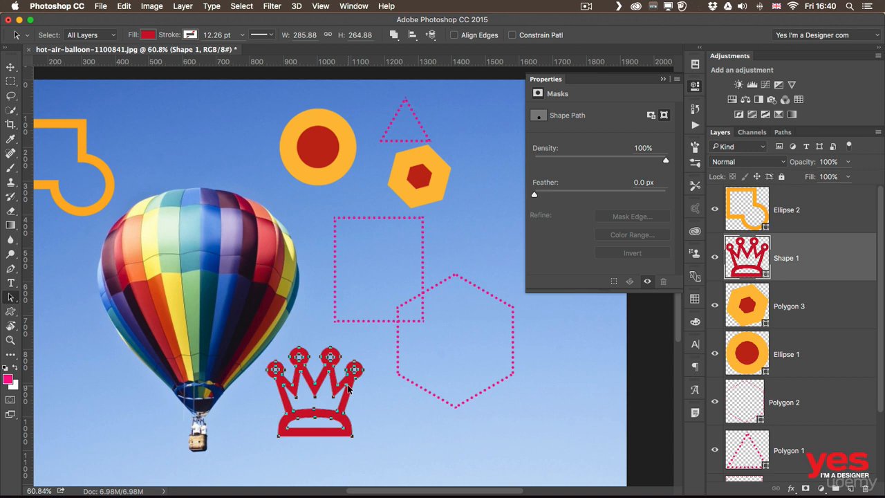
Step: Fill the crown with yellow sampled from the balloon, and refill it with blue sampled from another balloon panel
{"action": "left_click", "coordinate": [11, 141]}
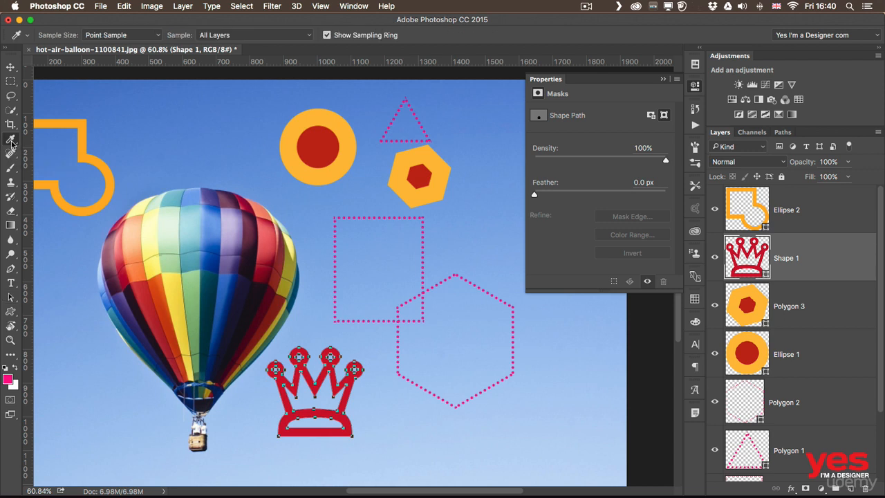
{"action": "left_click", "coordinate": [172, 285]}
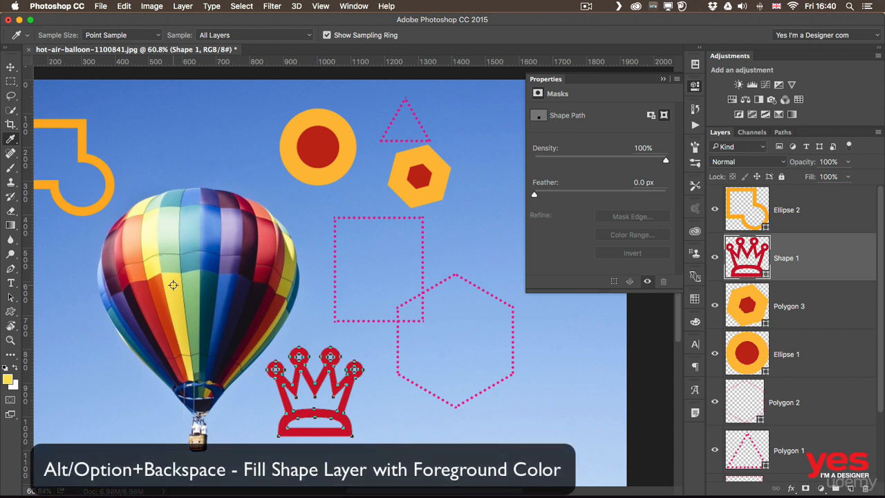
{"action": "key", "text": "alt+BackSpace"}
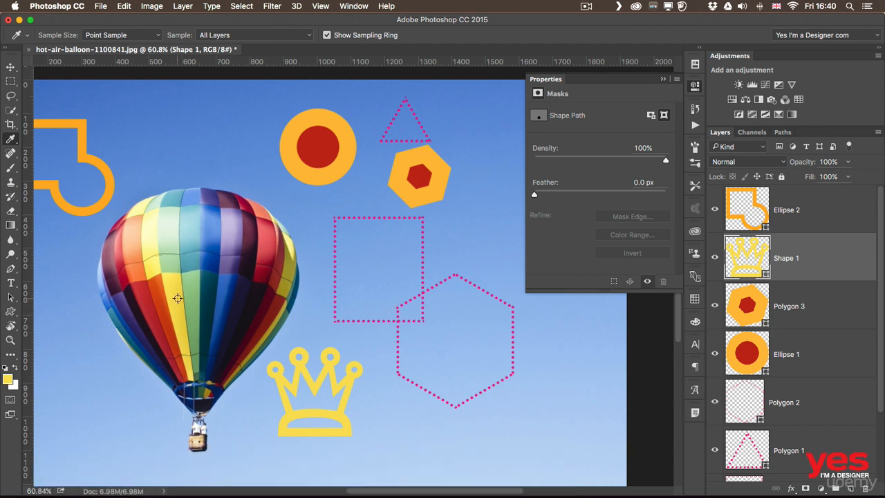
{"action": "left_click", "coordinate": [224, 285]}
{"action": "key", "text": "alt+BackSpace"}
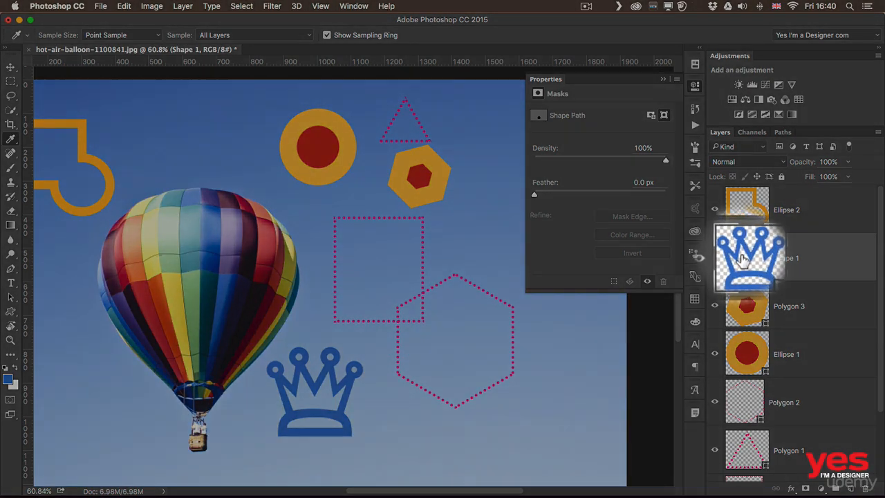
Step: Try out several balloon colors on the crown's solid color fill and settle on a very pale green sampled from an upper balloon panel
{"action": "double_click", "coordinate": [743, 257]}
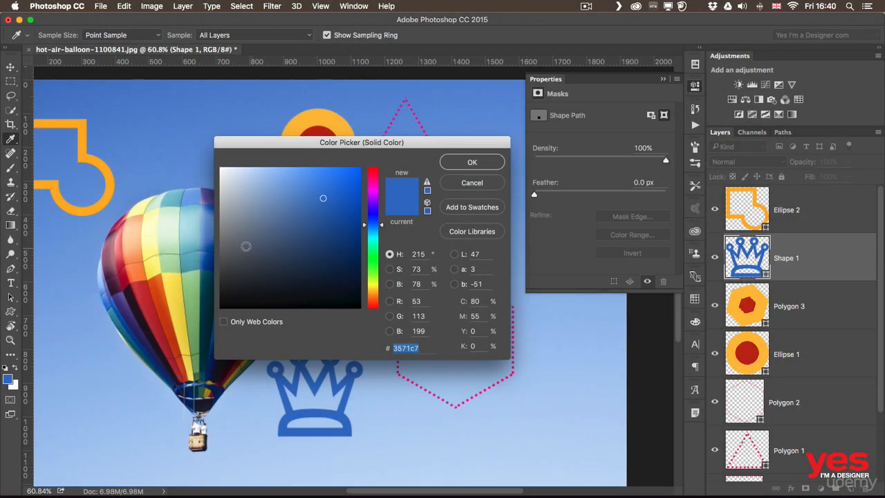
{"action": "left_click", "coordinate": [172, 226]}
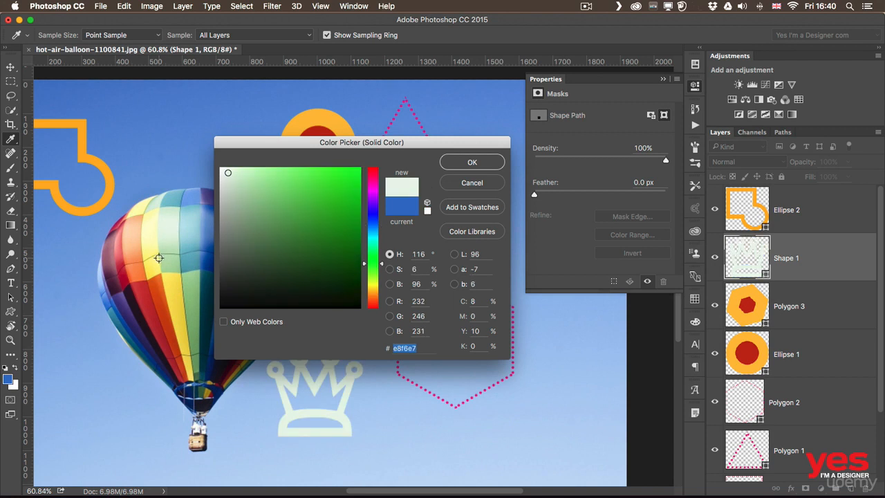
{"action": "left_click", "coordinate": [166, 281]}
{"action": "left_click", "coordinate": [160, 290]}
{"action": "left_click", "coordinate": [151, 284]}
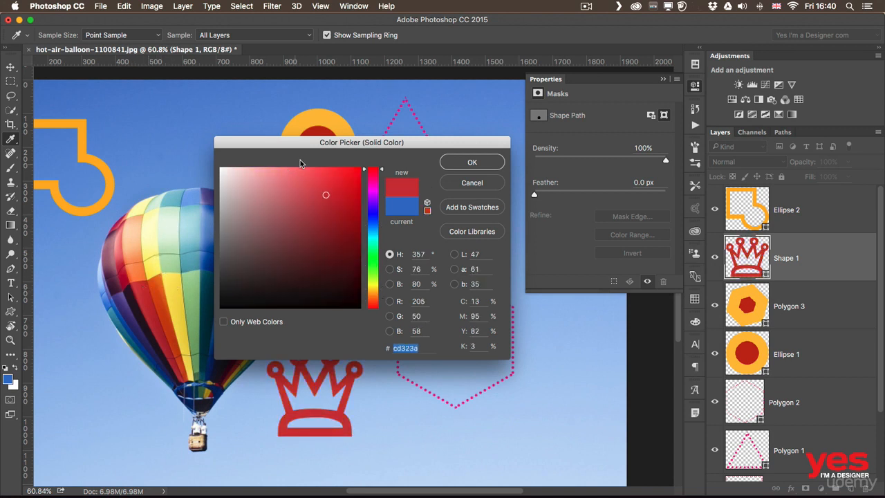
{"action": "left_click_drag", "start_coordinate": [319, 147], "coordinate": [403, 95]}
{"action": "left_click", "coordinate": [267, 231]}
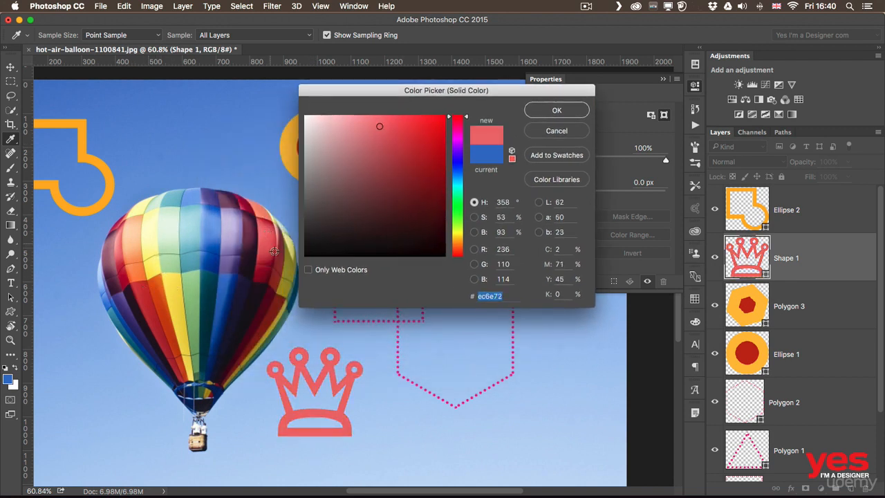
{"action": "left_click", "coordinate": [271, 275]}
{"action": "left_click", "coordinate": [270, 289]}
{"action": "left_click", "coordinate": [211, 230]}
{"action": "left_click", "coordinate": [197, 235]}
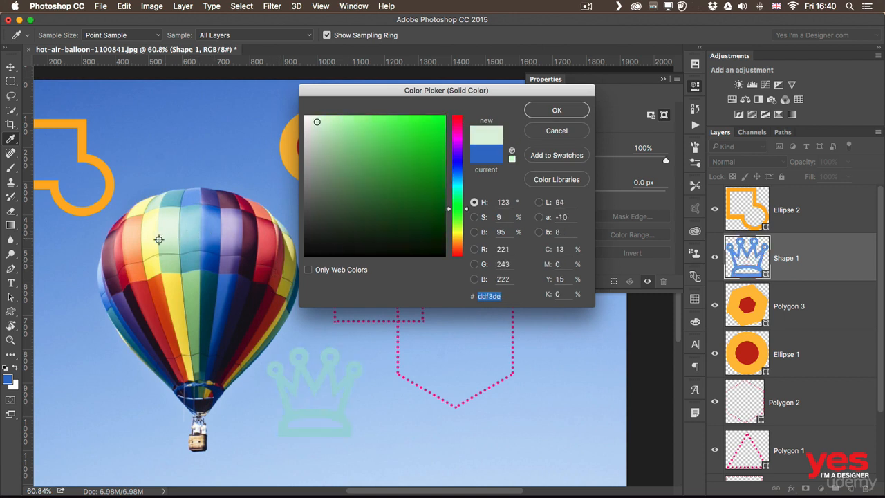
{"action": "left_click", "coordinate": [158, 242]}
{"action": "left_click", "coordinate": [164, 251]}
{"action": "left_click", "coordinate": [149, 235]}
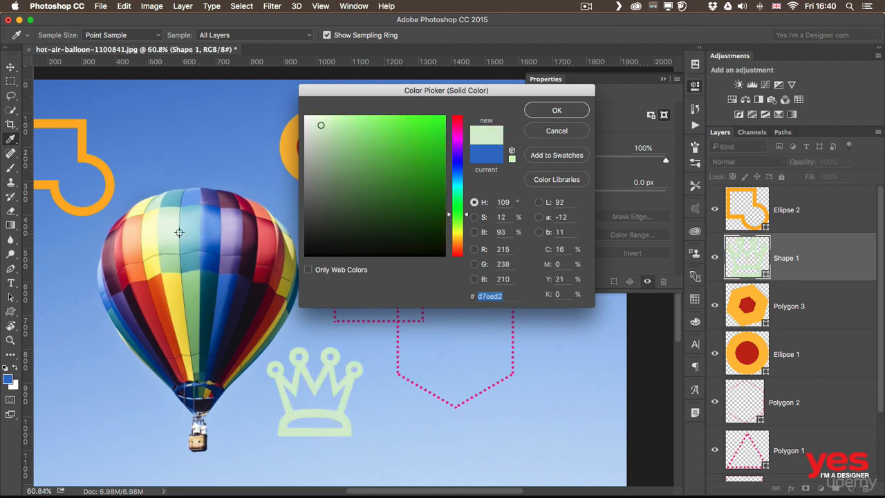
{"action": "key", "text": "Return"}
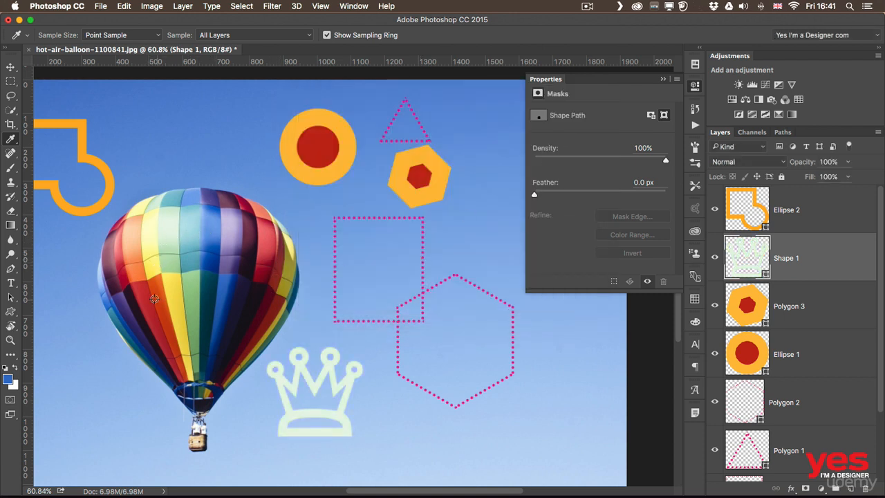
Step: Move the crown base's outer bottom corner points down with the Direct Selection tool, stretching the shape's height to about 308 px
{"action": "left_click", "coordinate": [15, 300]}
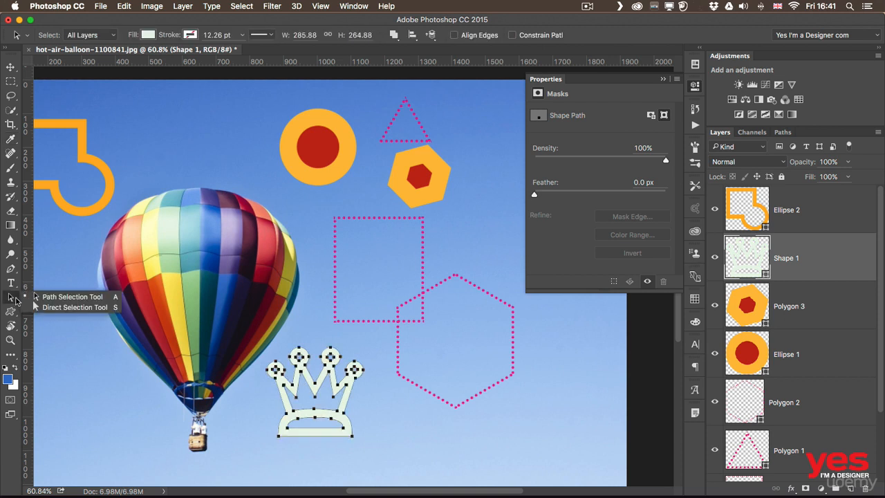
{"action": "left_click", "coordinate": [74, 308]}
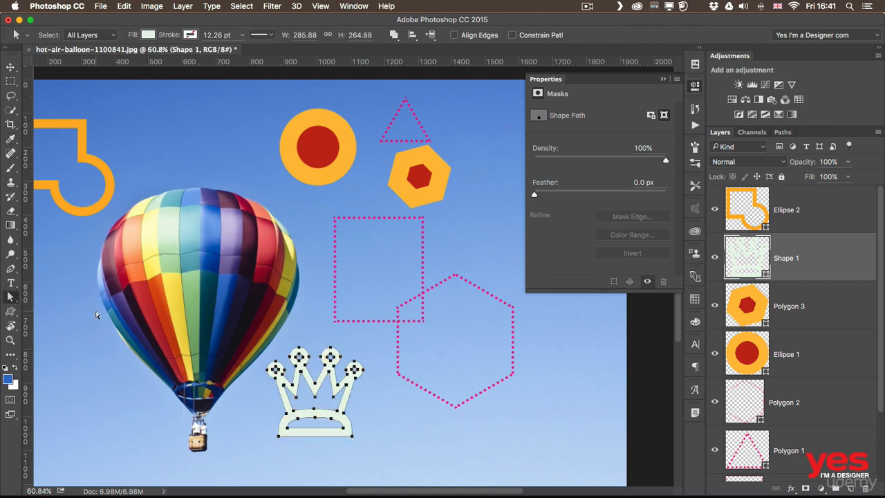
{"action": "left_click", "coordinate": [270, 446]}
{"action": "left_click_drag", "start_coordinate": [271, 446], "coordinate": [353, 452]}
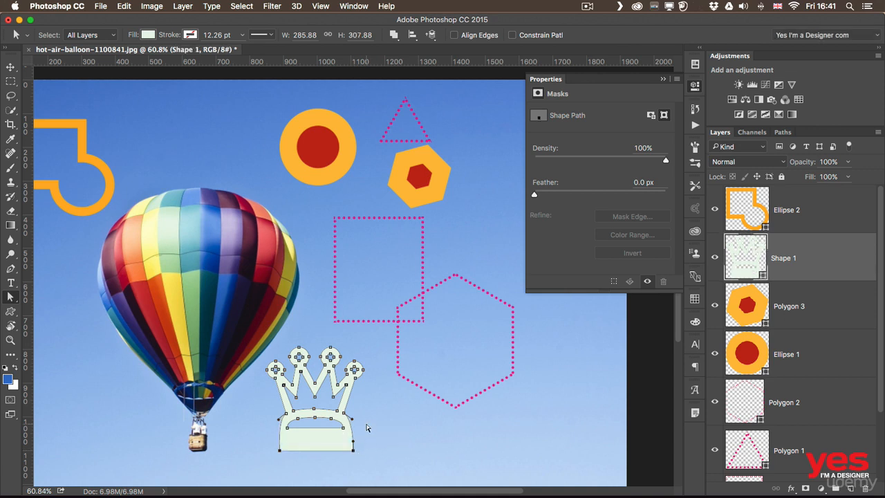
Step: Move the bottom corner points of the crown base's inner opening down to leave a thin bottom band, and deselect the path
{"action": "left_click", "coordinate": [287, 429]}
{"action": "left_click_drag", "start_coordinate": [287, 431], "coordinate": [350, 446]}
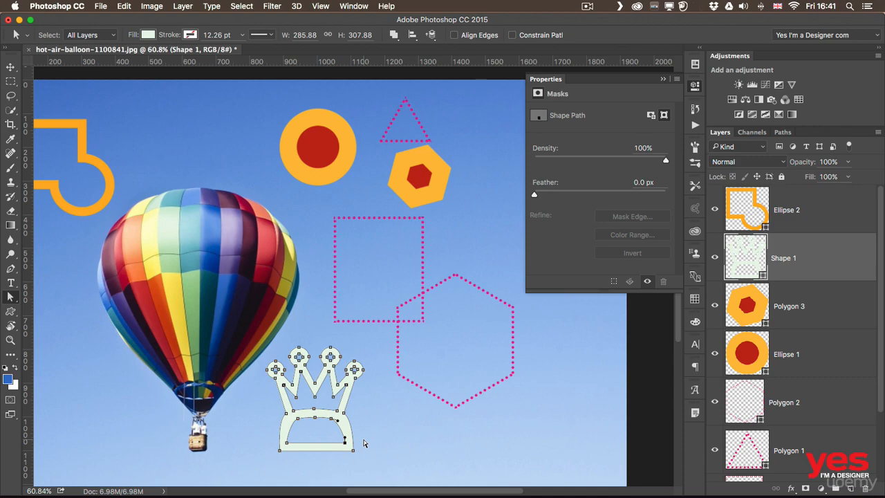
{"action": "left_click", "coordinate": [363, 440]}
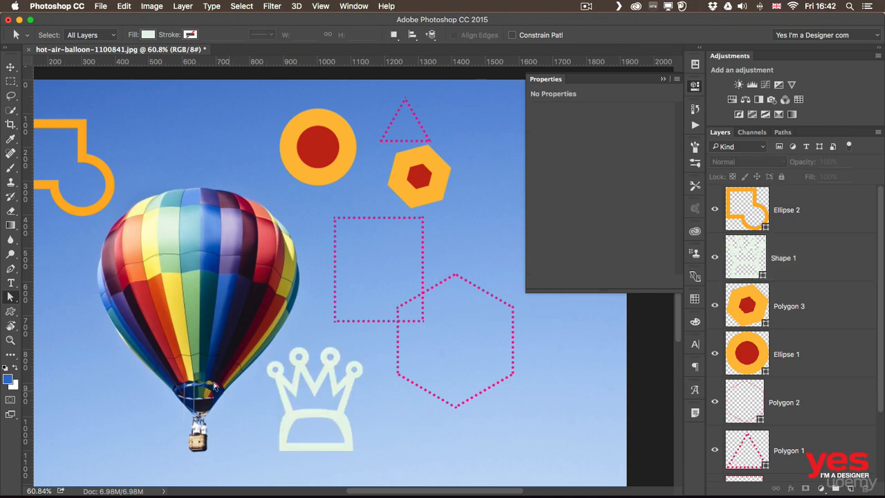
Step: Draw a closed six-point Pen tool shape about 436 by 360 px over the balloon's upper part, with a curved left side
{"action": "left_click", "coordinate": [10, 269]}
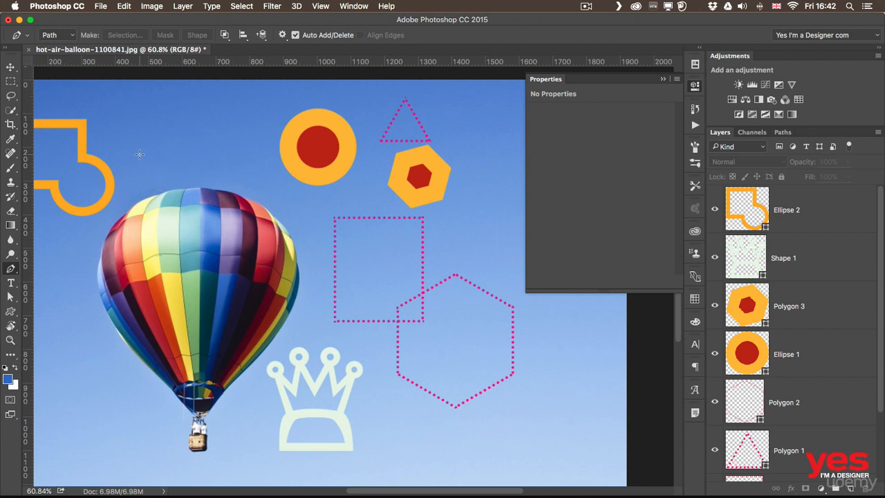
{"action": "left_click", "coordinate": [69, 35]}
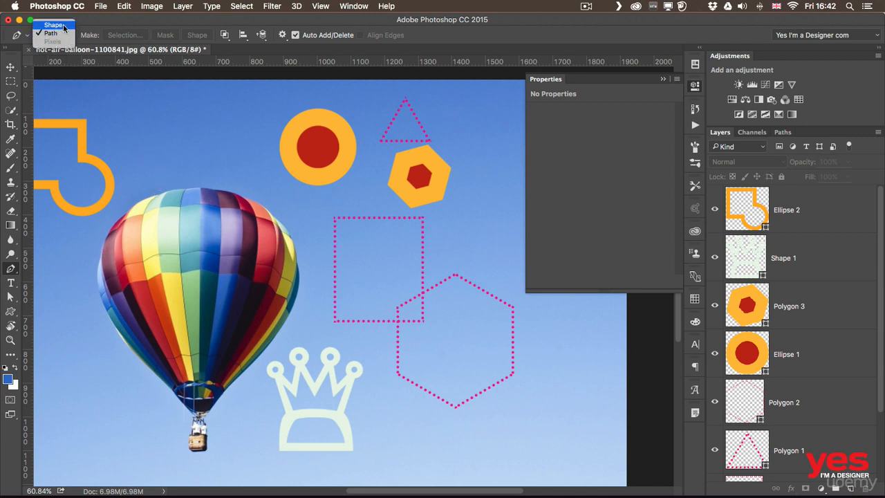
{"action": "left_click", "coordinate": [55, 26]}
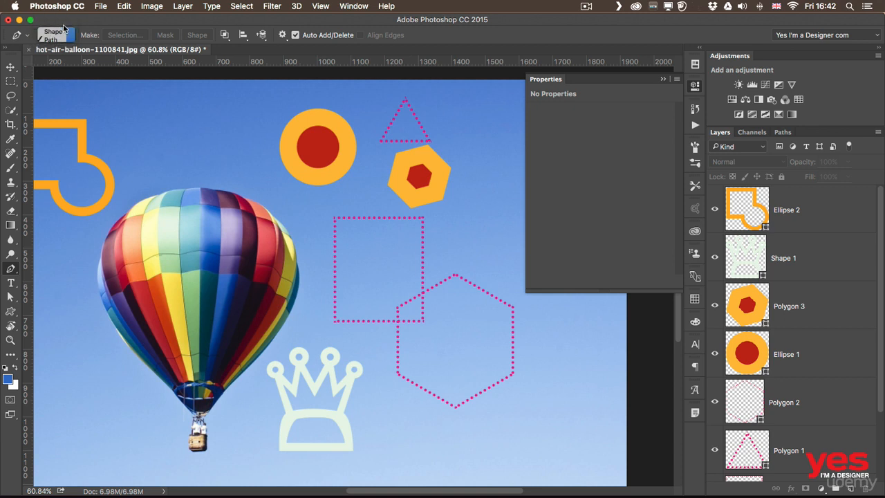
{"action": "left_click", "coordinate": [145, 164]}
{"action": "left_click", "coordinate": [221, 176]}
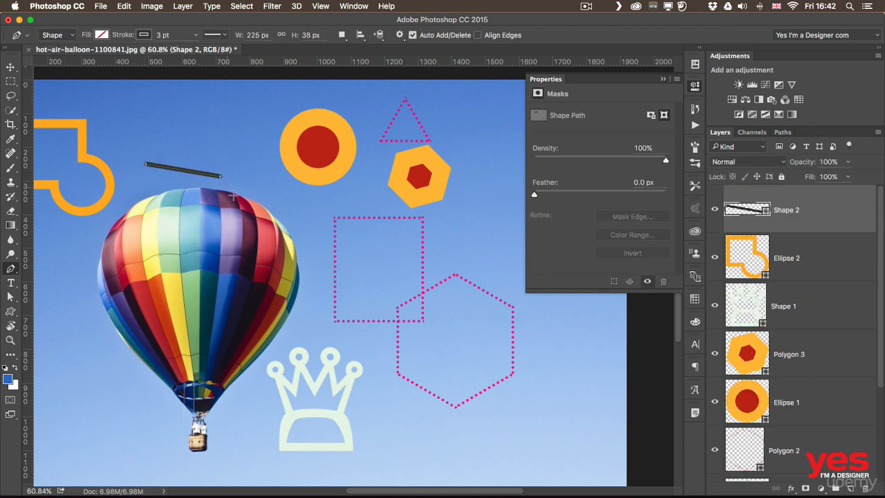
{"action": "left_click", "coordinate": [263, 243]}
{"action": "left_click", "coordinate": [238, 284]}
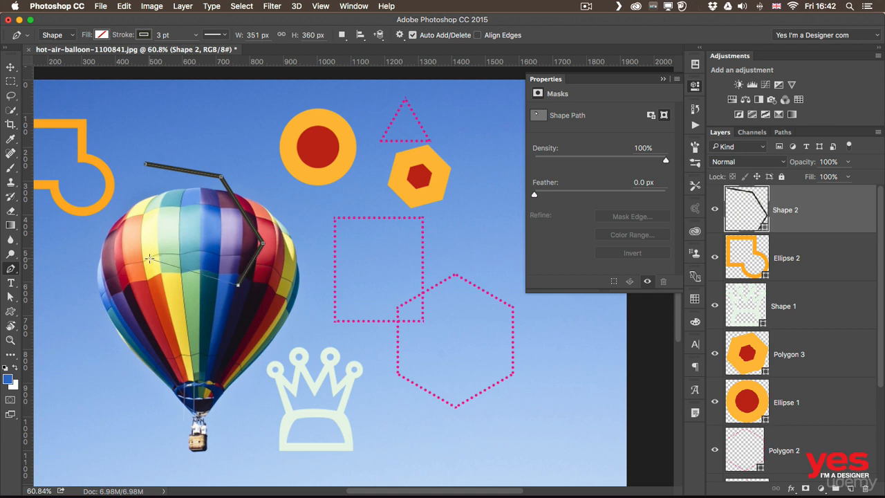
{"action": "left_click", "coordinate": [149, 259]}
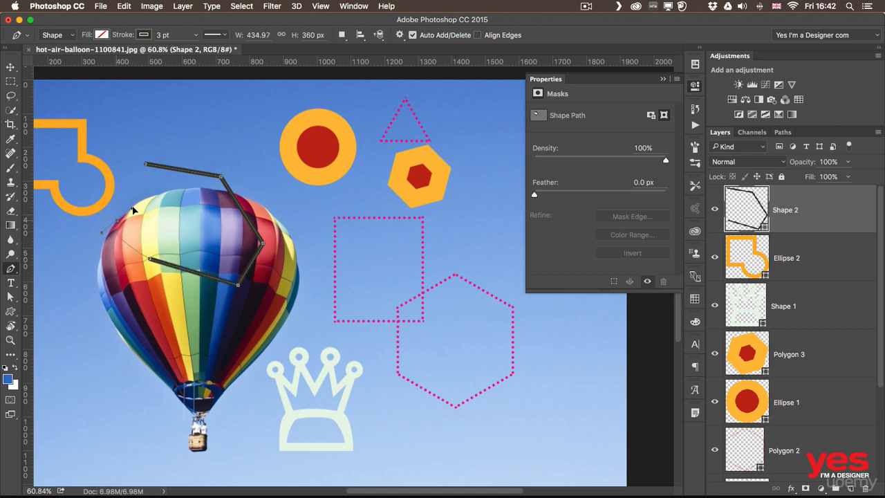
{"action": "left_click_drag", "start_coordinate": [116, 221], "coordinate": [171, 161]}
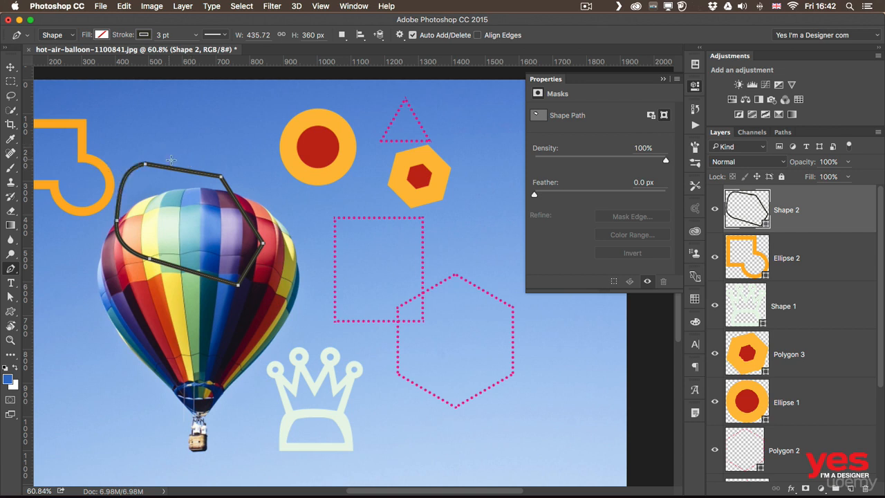
Step: Fill the black-outlined pen shape over the balloon with the recently used orange
{"action": "left_click", "coordinate": [100, 36]}
{"action": "left_click", "coordinate": [70, 92]}
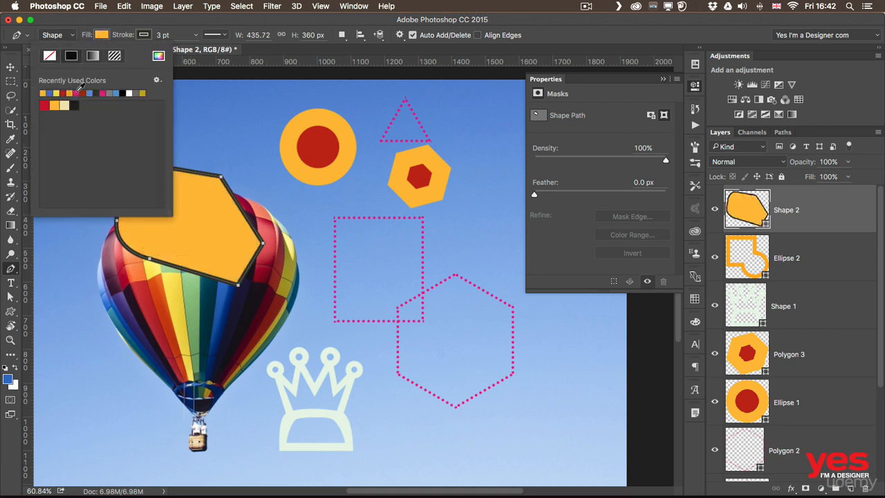
{"action": "left_click", "coordinate": [222, 18]}
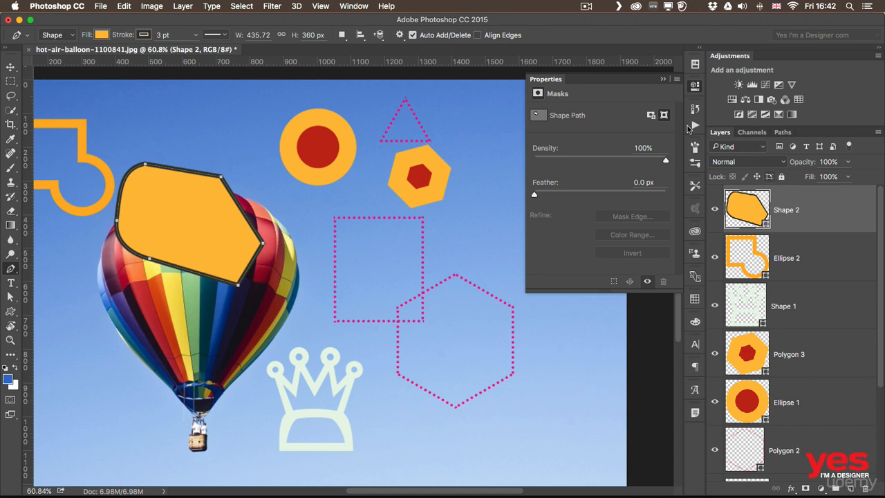
Step: Collapse the mask properties and delete the orange pen shape covering the balloon
{"action": "left_click", "coordinate": [695, 85]}
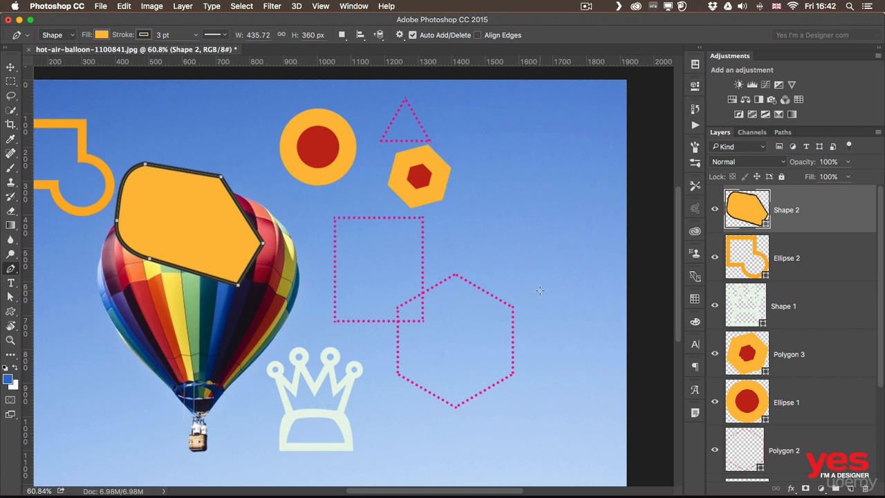
{"action": "key", "text": "Delete"}
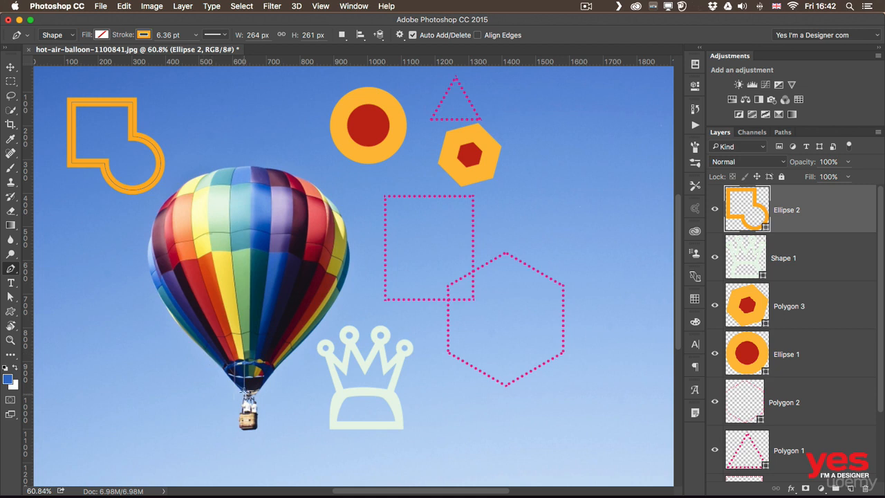
Step: Trace the balloon's envelope with the Pen tool as an unfilled orange outline about 603 by 669 px, using curved points around its sides and crown
{"action": "left_click", "coordinate": [203, 341]}
{"action": "left_click", "coordinate": [170, 316]}
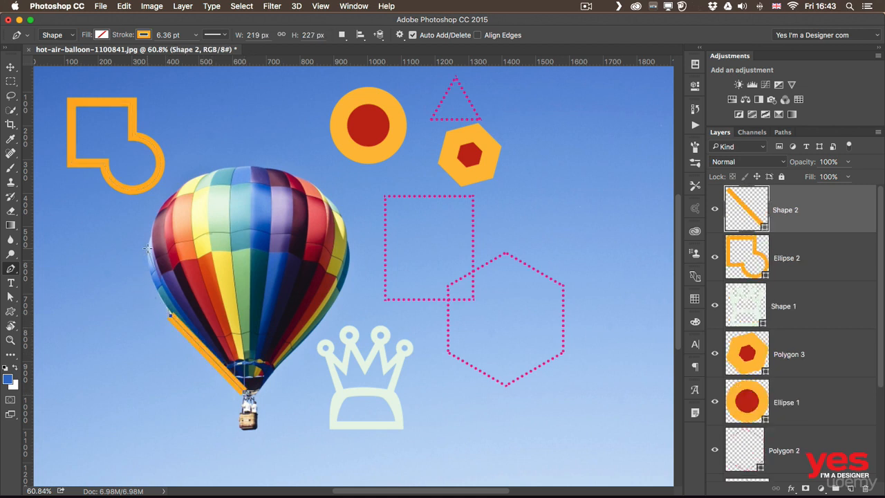
{"action": "mouse_move", "coordinate": [148, 248]}
{"action": "left_mouse_down"}
{"action": "mouse_move", "coordinate": [150, 218]}
{"action": "mouse_move", "coordinate": [192, 182]}
{"action": "mouse_move", "coordinate": [262, 165]}
{"action": "left_mouse_up"}
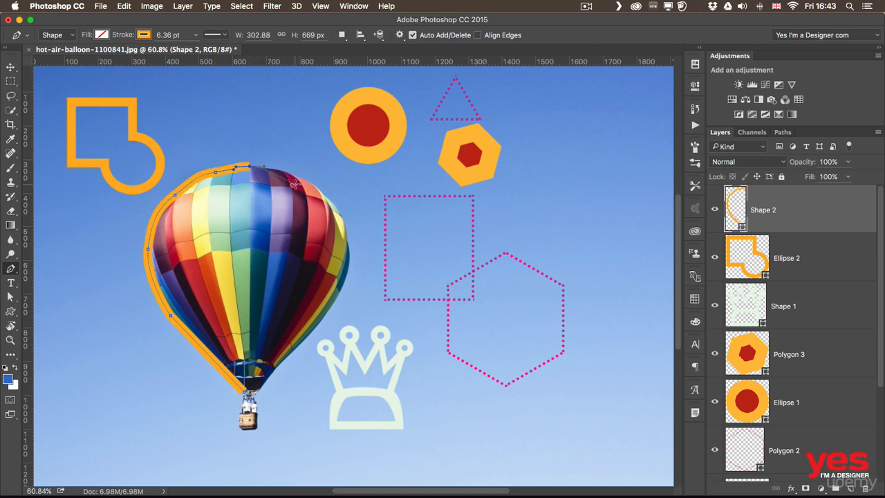
{"action": "left_click_drag", "start_coordinate": [318, 188], "coordinate": [335, 205]}
{"action": "left_click_drag", "start_coordinate": [349, 266], "coordinate": [341, 298]}
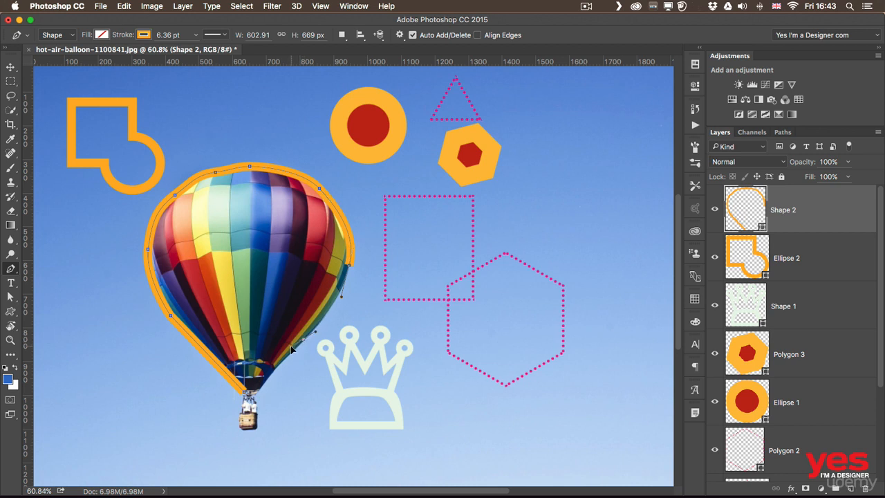
{"action": "left_click_drag", "start_coordinate": [289, 357], "coordinate": [256, 391]}
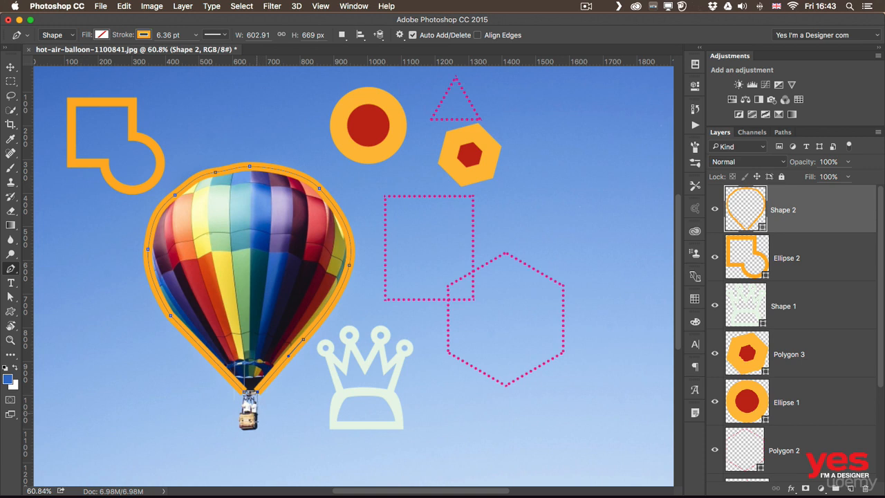
Step: Extend the balloon outline around the basket to about 774 px high, close the path, and move the shape onto the sky beside the balloon
{"action": "left_click", "coordinate": [256, 412]}
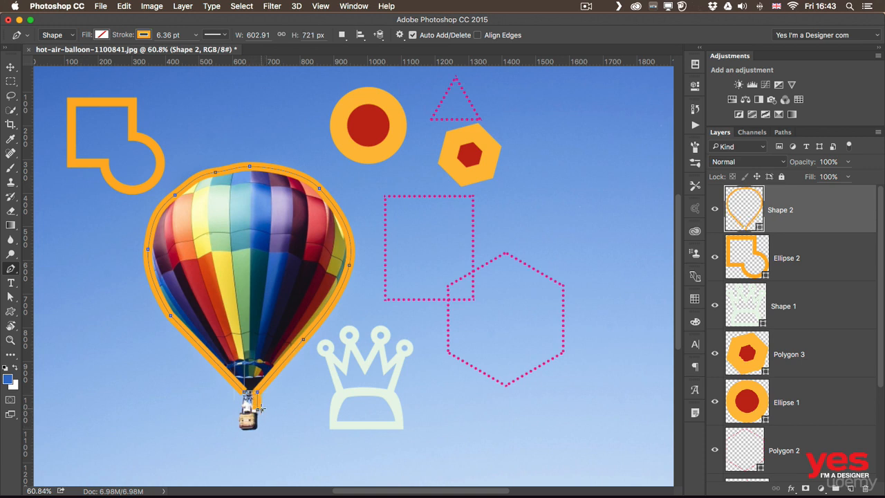
{"action": "left_click", "coordinate": [261, 426]}
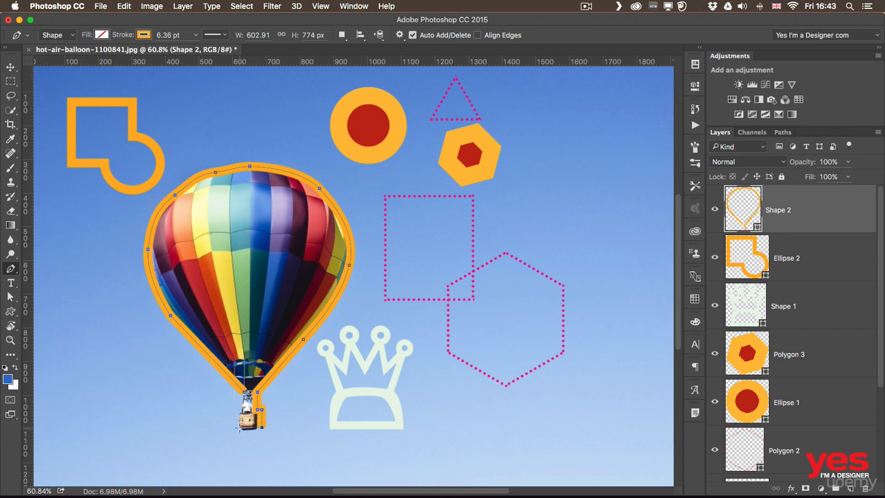
{"action": "left_click", "coordinate": [238, 426]}
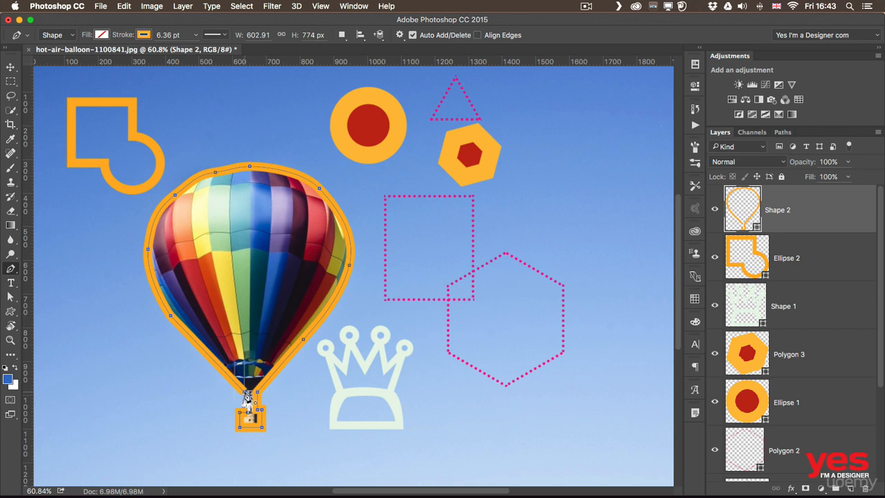
{"action": "left_click", "coordinate": [244, 392]}
{"action": "key", "text": "v"}
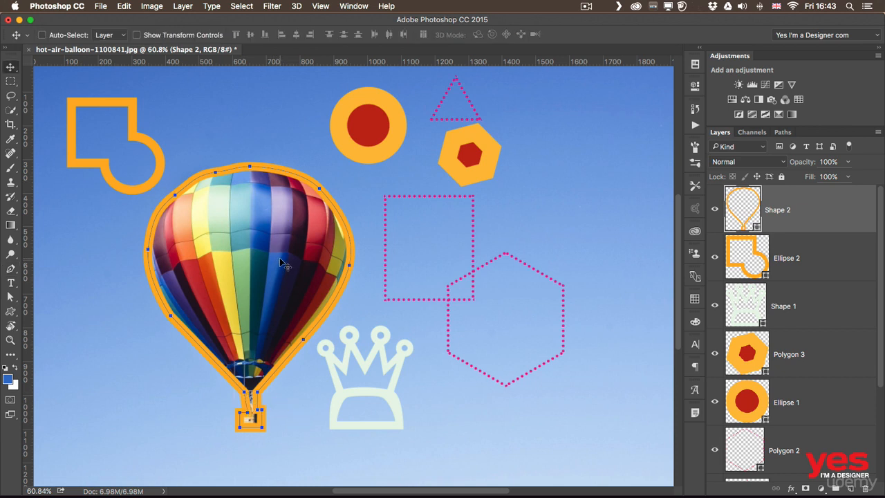
{"action": "left_click_drag", "start_coordinate": [336, 302], "coordinate": [588, 306]}
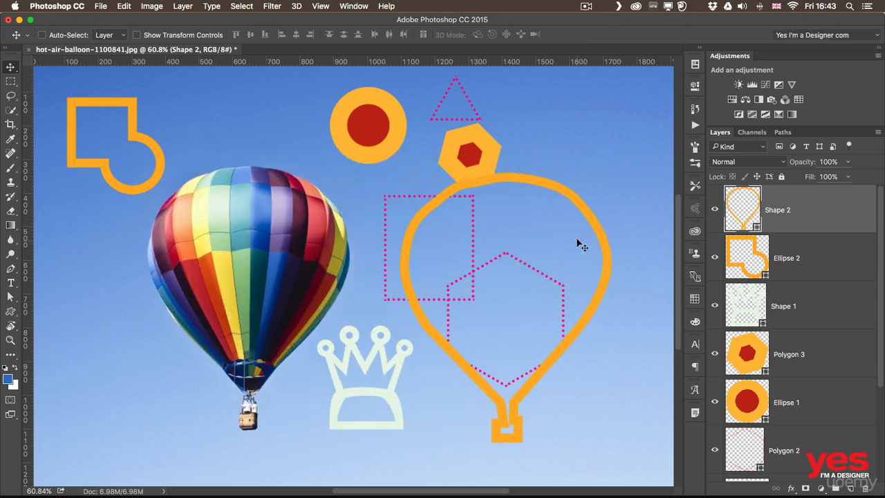
Step: Define the balloon outline as a custom shape named Balloon
{"action": "key", "text": "a"}
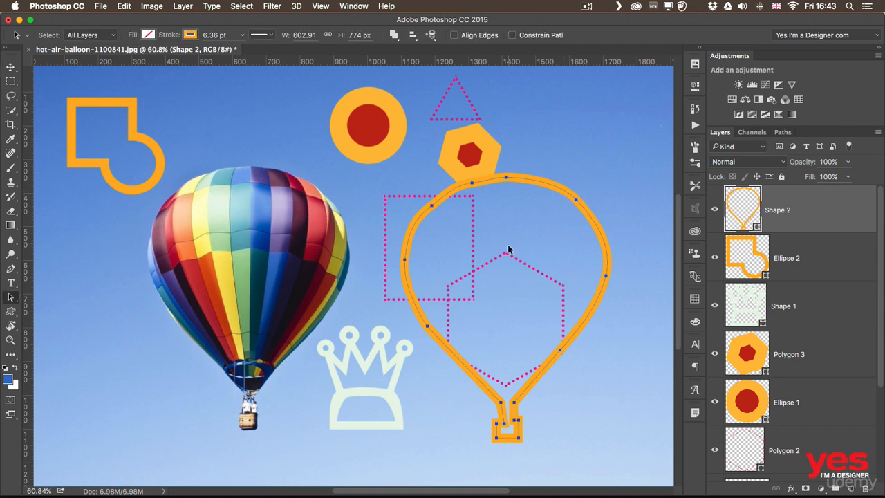
{"action": "left_click", "coordinate": [125, 7]}
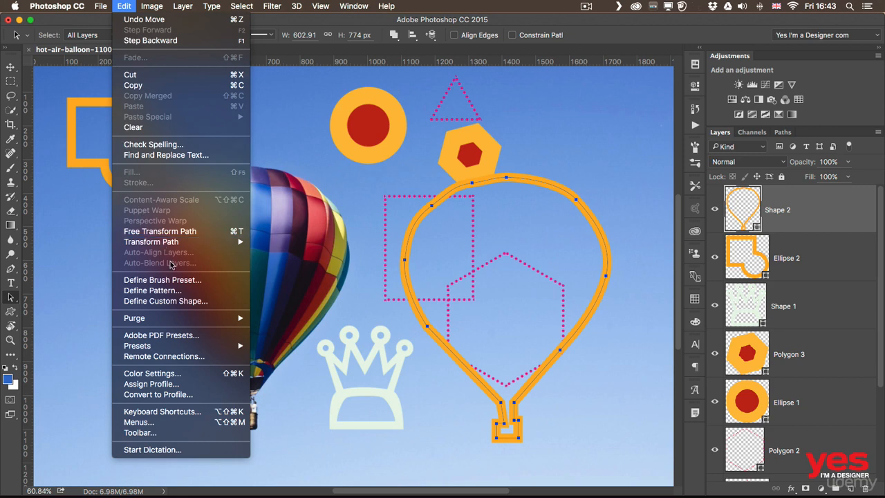
{"action": "left_click", "coordinate": [204, 302]}
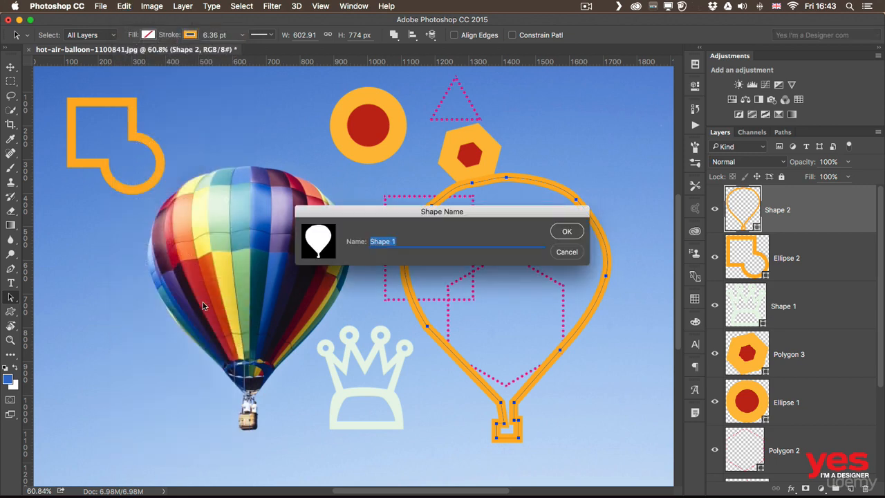
{"action": "type", "text": "Ba"}
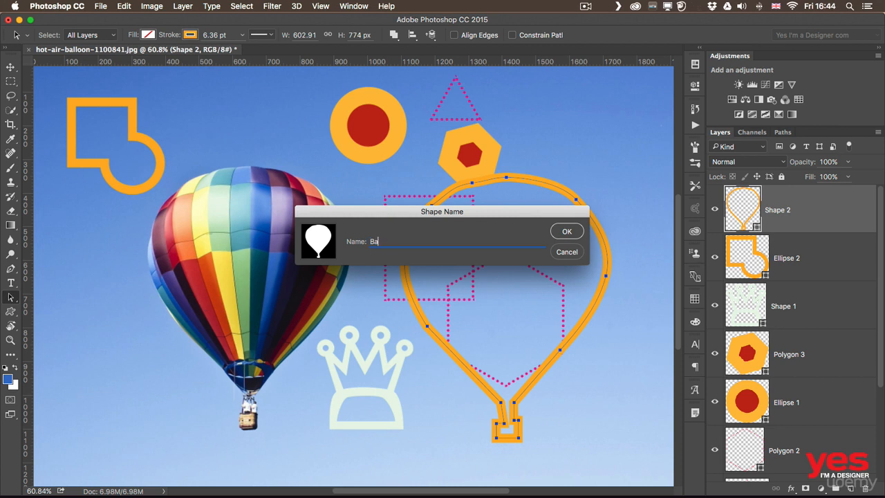
{"action": "type", "text": "lloon"}
{"action": "key", "text": "Return"}
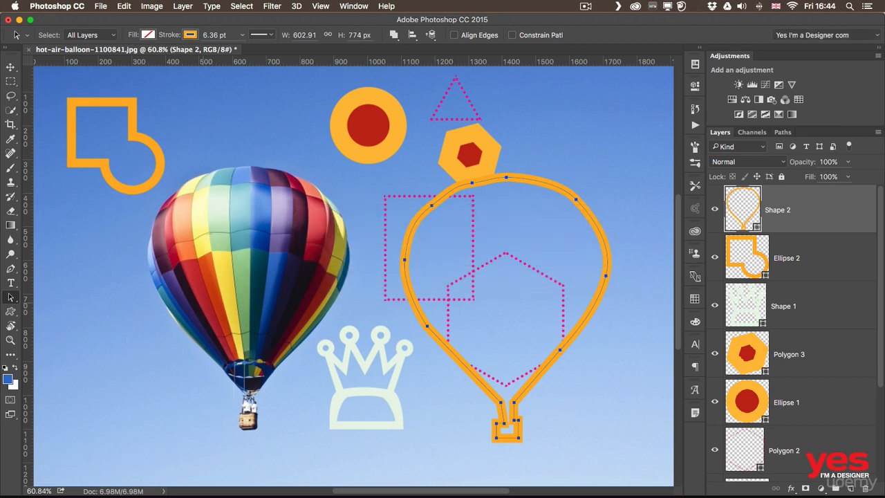
Step: Check the Custom Shape tool's shape library for the Balloon shape
{"action": "left_click", "coordinate": [10, 312]}
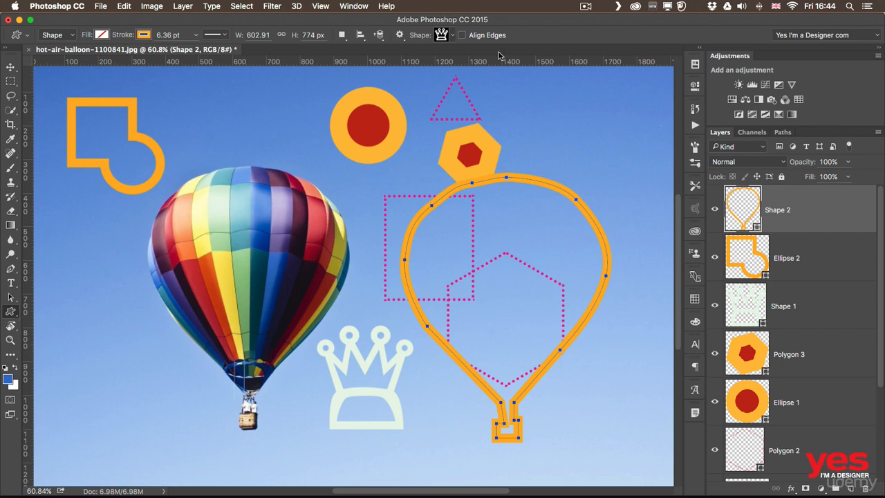
{"action": "left_click", "coordinate": [454, 34]}
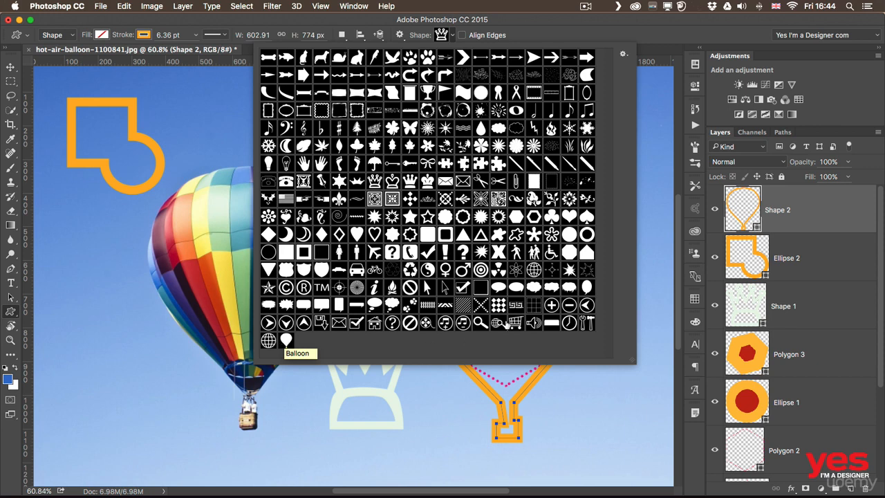
{"action": "left_click", "coordinate": [565, 27]}
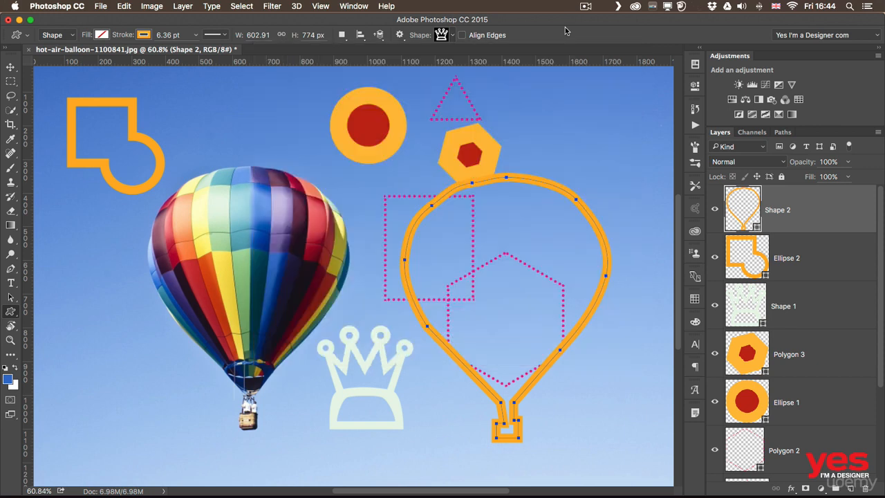
Step: Switch to Creative Cloud, browse the featured Vectors category in the Market assets, and return to the Photoshop document
{"action": "left_click", "coordinate": [636, 6]}
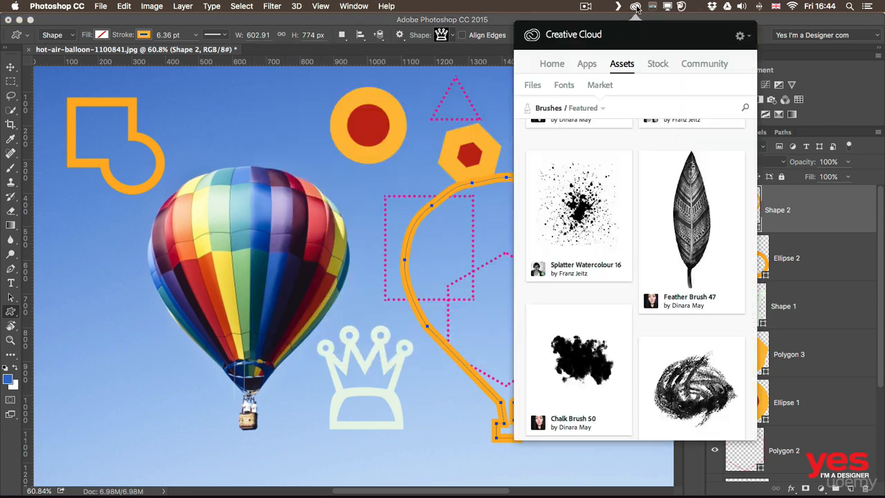
{"action": "left_click", "coordinate": [602, 112]}
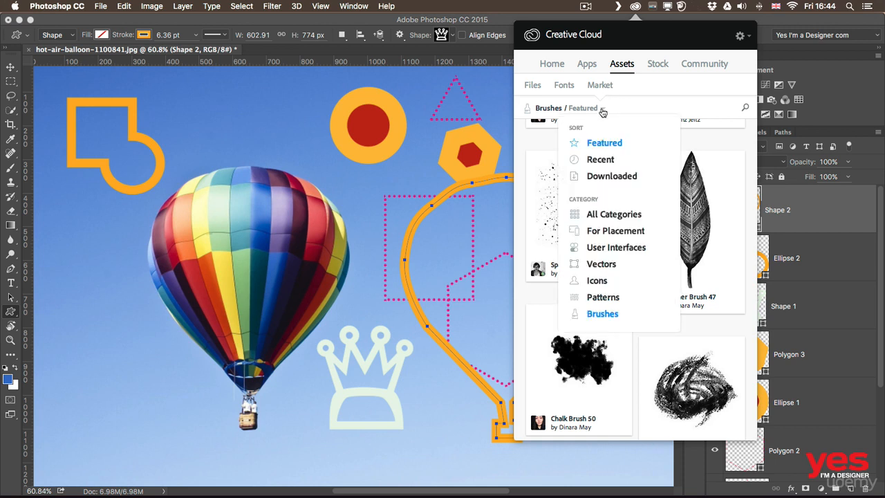
{"action": "left_click", "coordinate": [594, 264]}
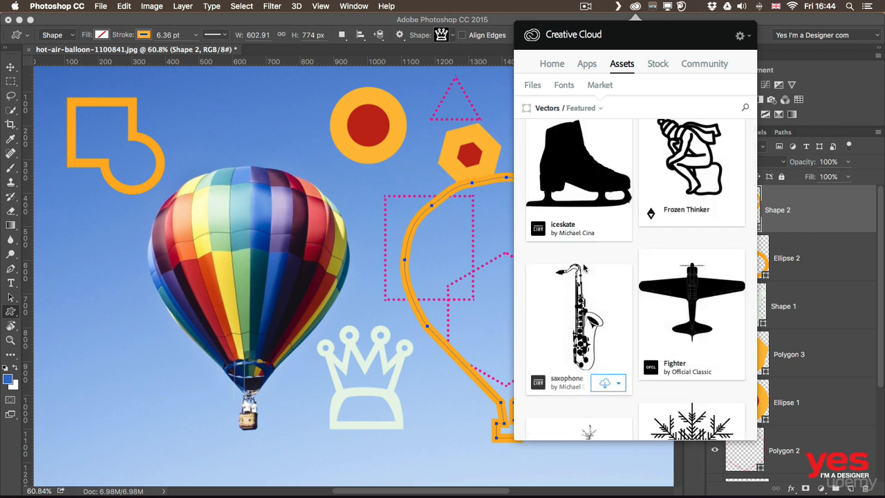
{"action": "scroll", "coordinate": [584, 268], "scroll_direction": "down", "scroll_amount": 3}
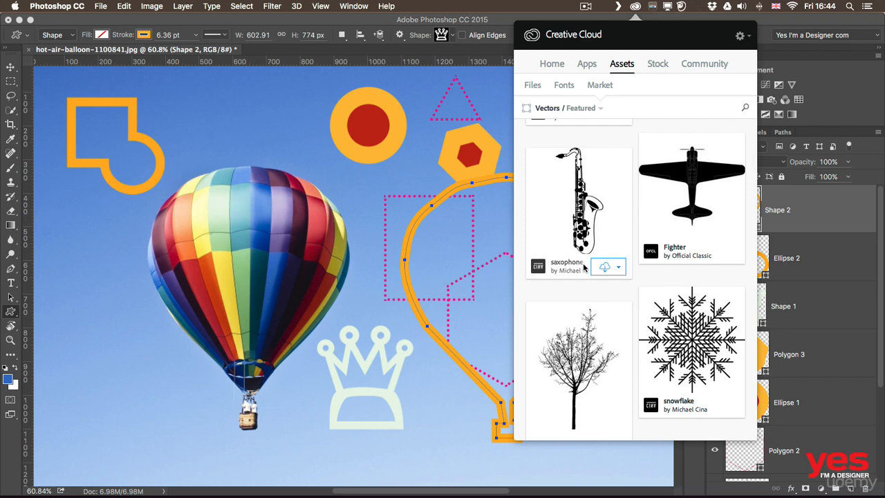
{"action": "scroll", "coordinate": [584, 268], "scroll_direction": "down", "scroll_amount": 3}
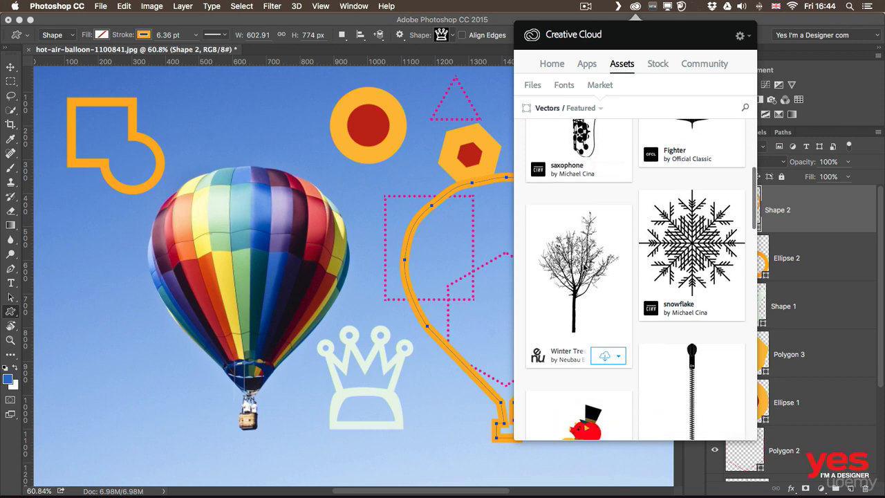
{"action": "left_click", "coordinate": [420, 200]}
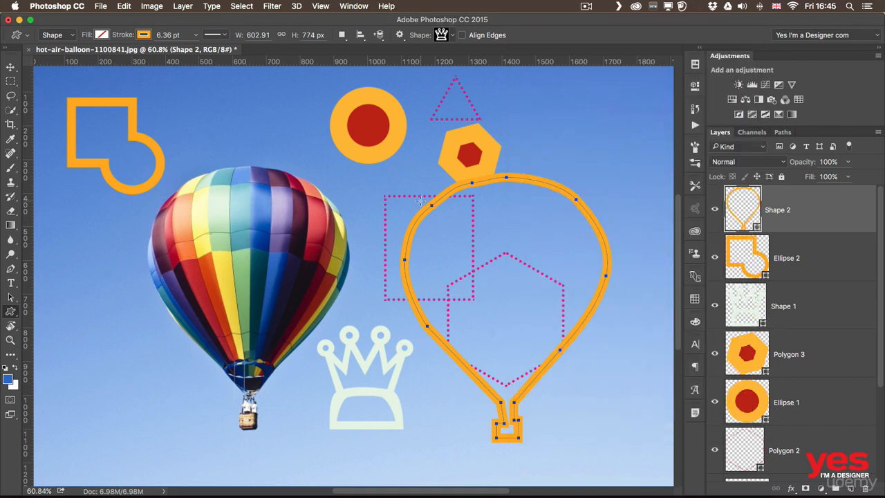